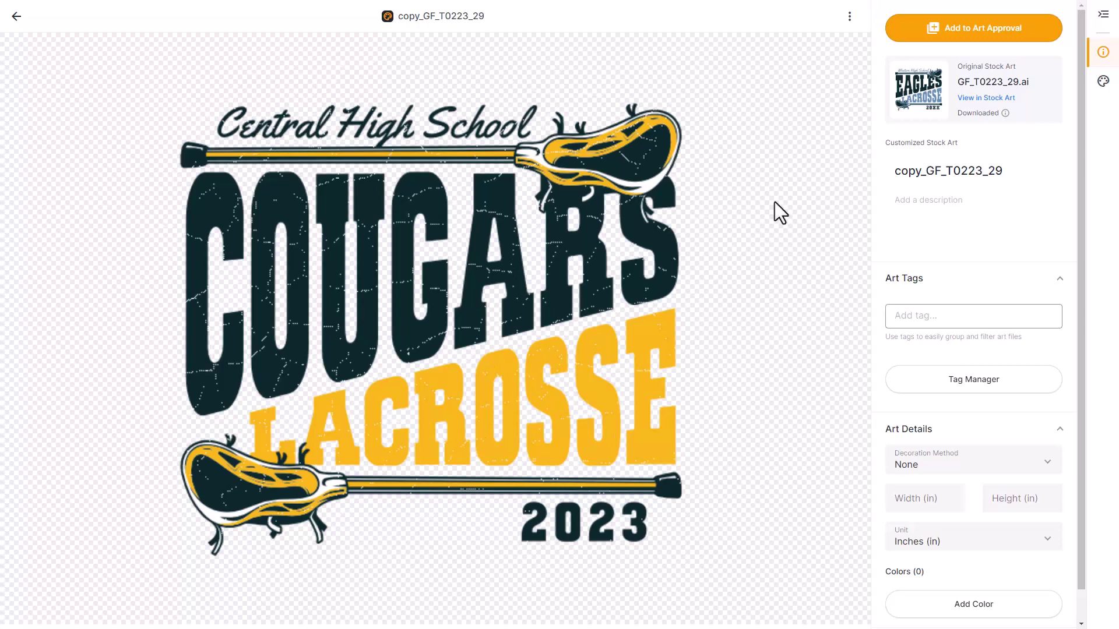
Download the Cougars Lacrosse art from GraphicsFlow as a PDF named 'Cougars 01' in Downloads.
left_click(850, 17)
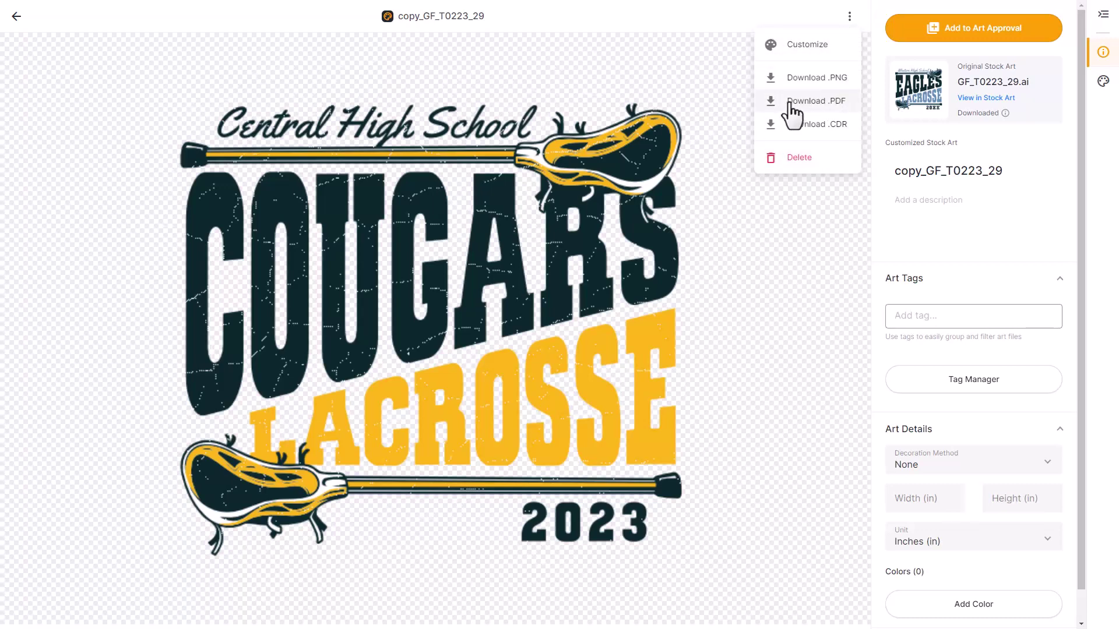
left_click(808, 102)
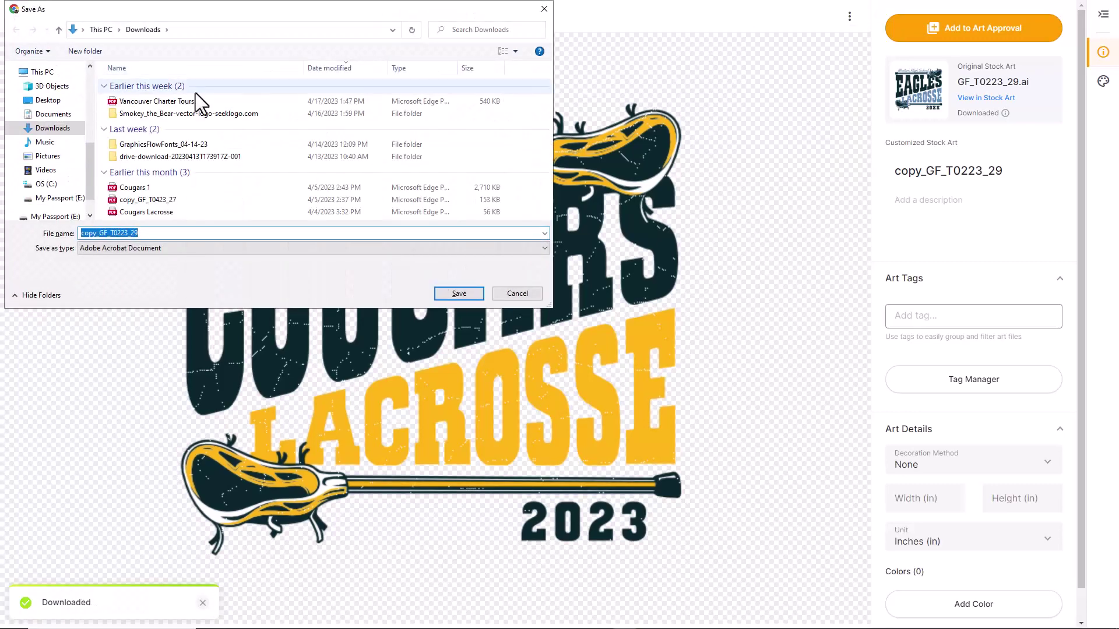
left_click(59, 131)
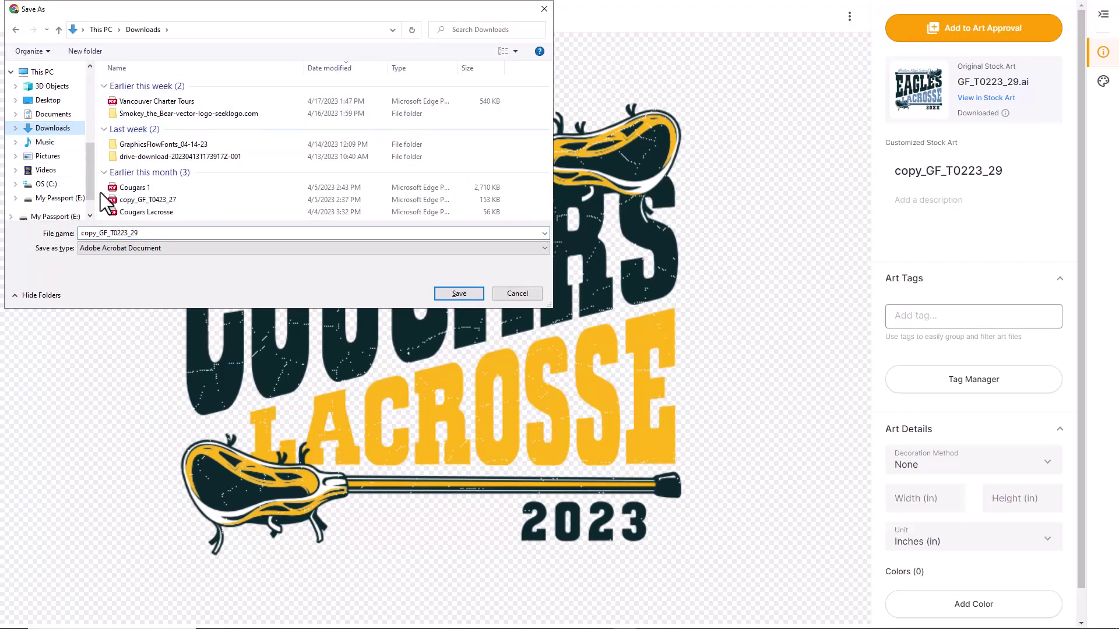
left_click(149, 237)
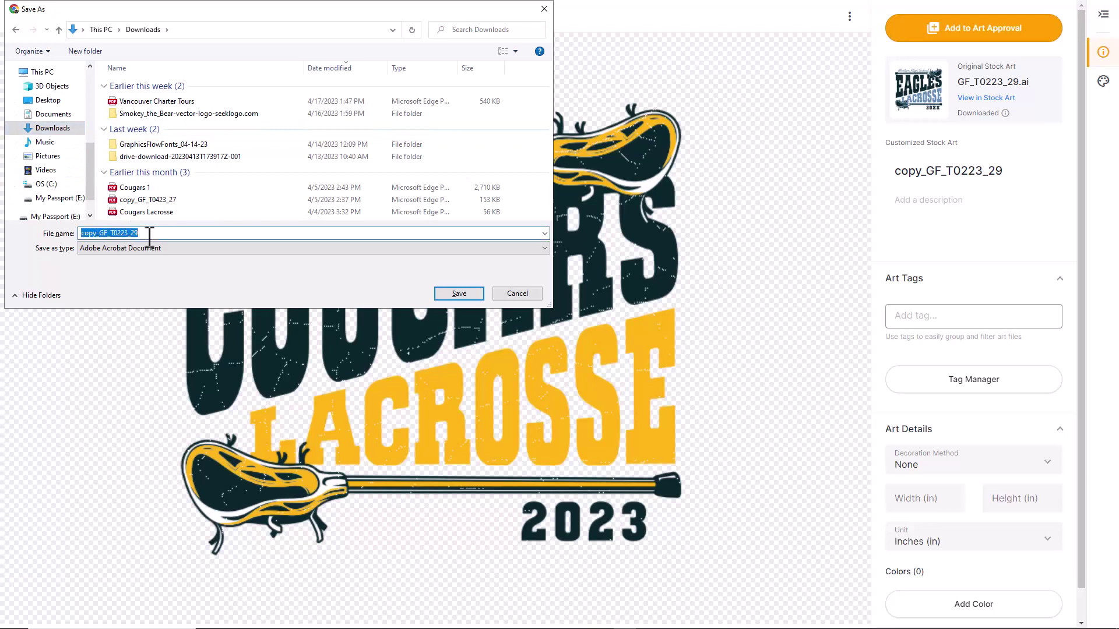
type("Cougars 01")
left_click(459, 294)
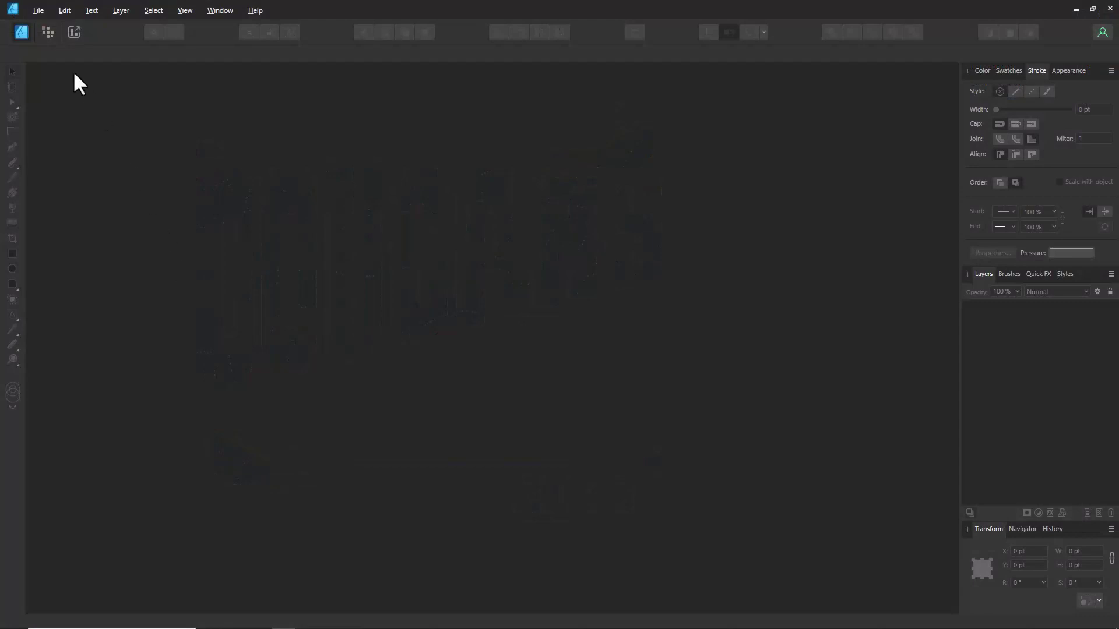
Open Cougars 01.pdf from Downloads in Affinity Designer with the default PDF import options.
left_click(38, 9)
left_click(40, 75)
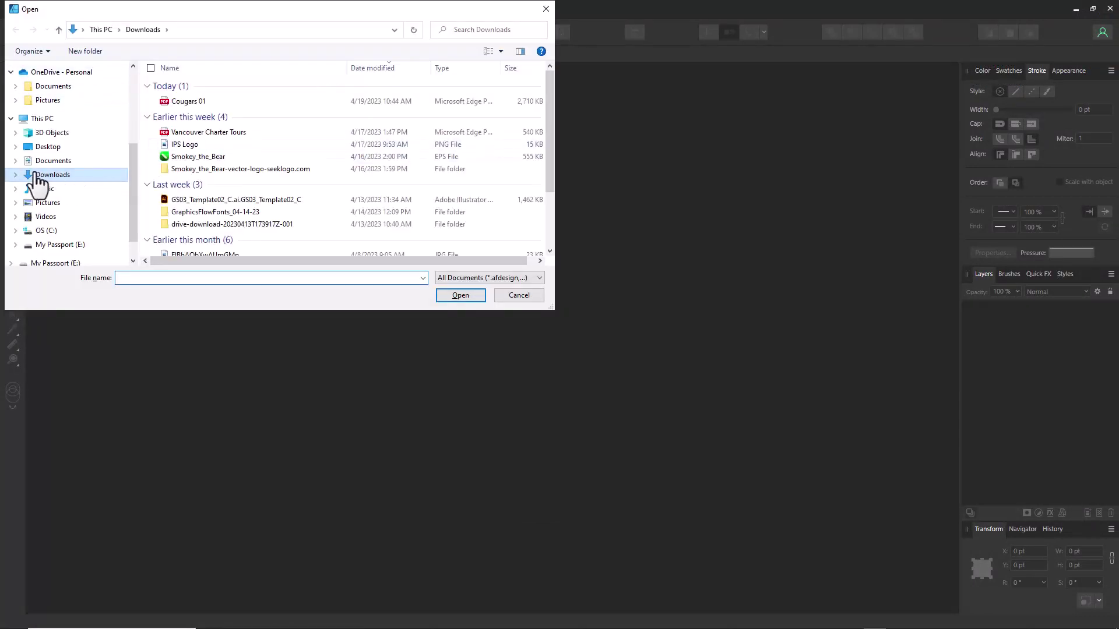
left_click(176, 102)
left_click(470, 296)
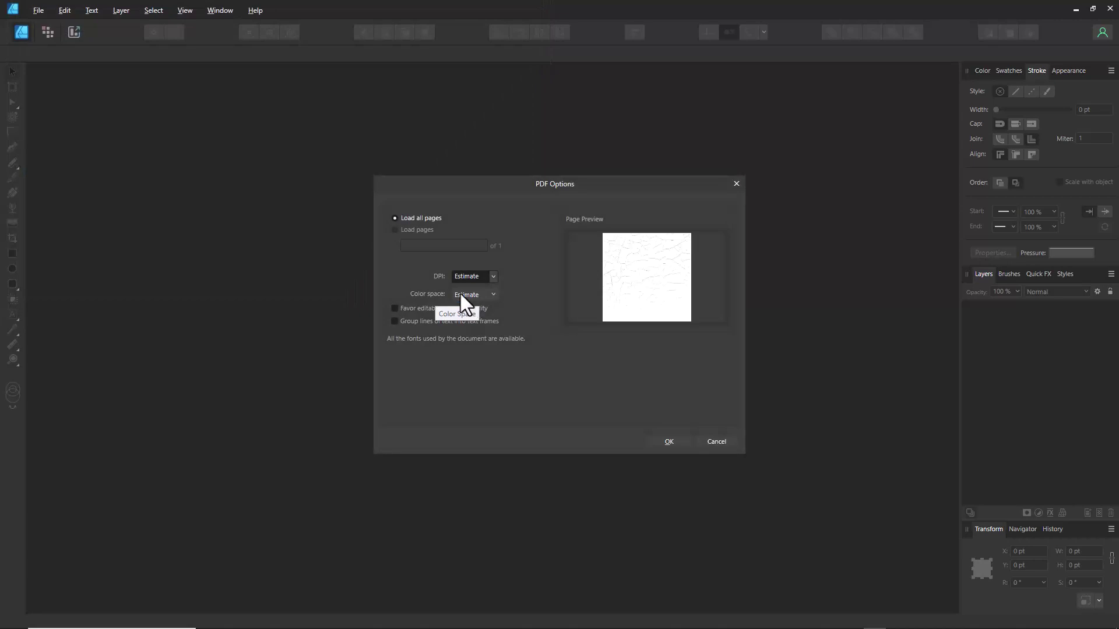
left_click(670, 442)
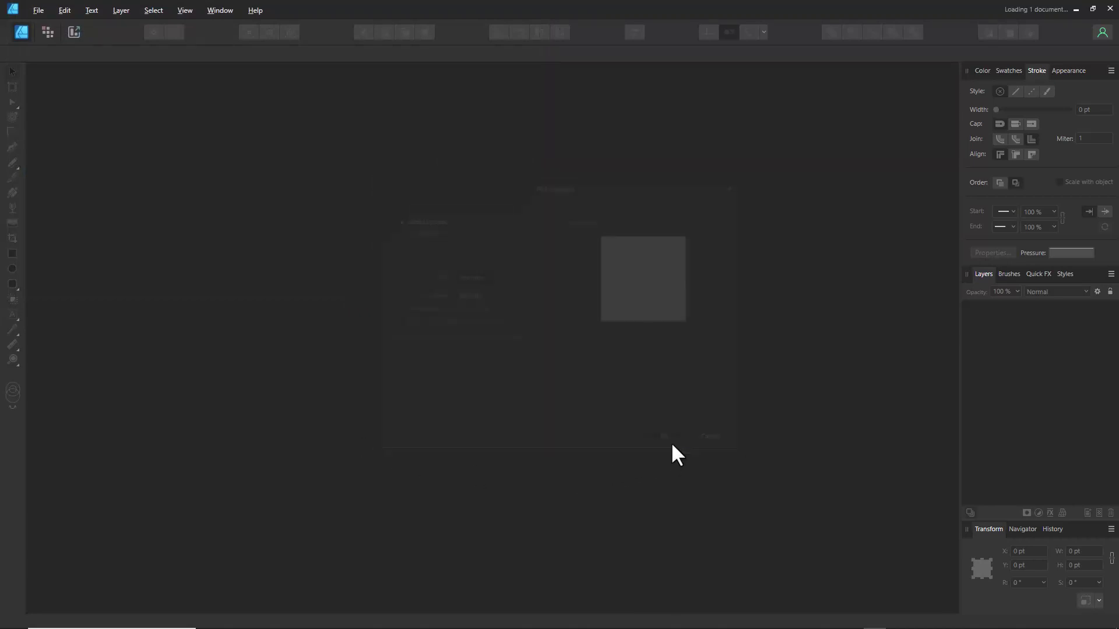
left_click(797, 312)
Give the crackle texture Image layer the Overlay blend mode, then hide it.
left_click_drag(471, 268, 566, 272)
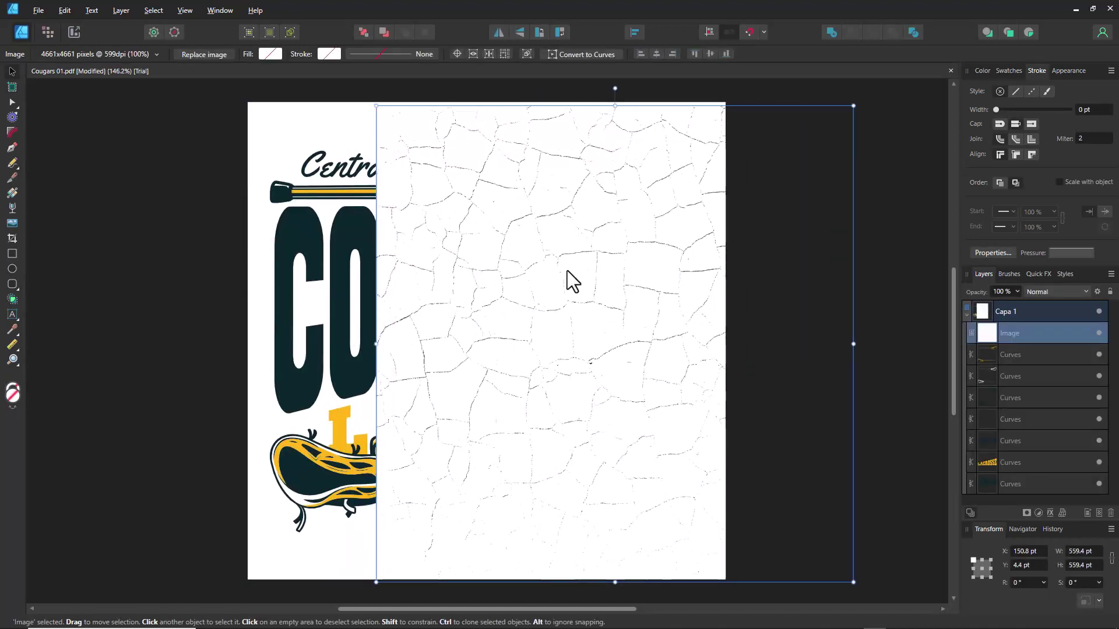
key("ctrl+z")
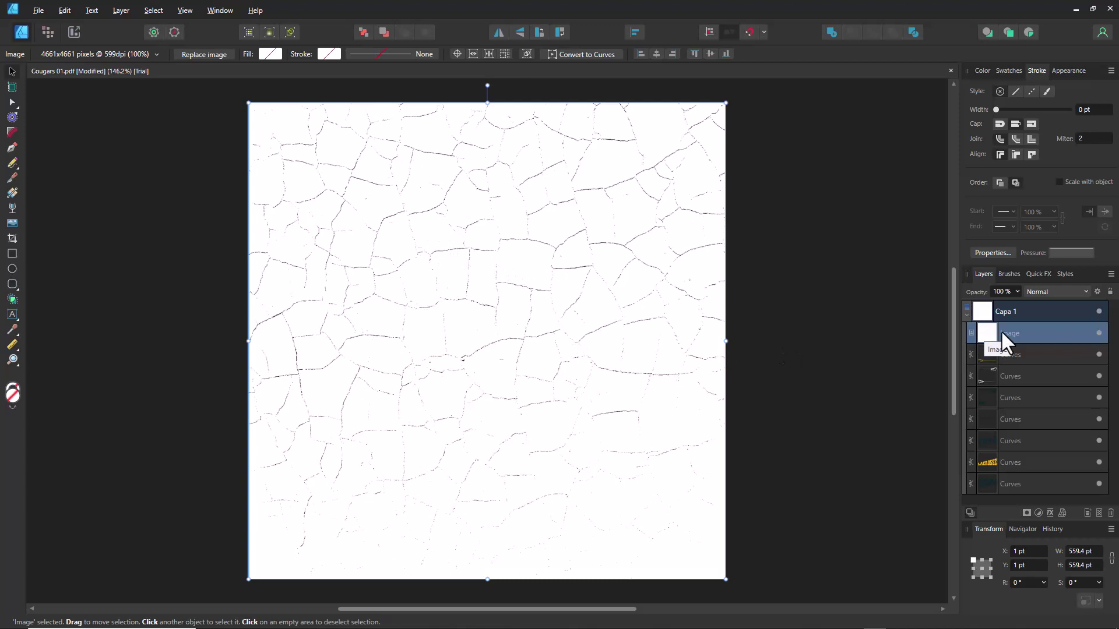
left_click(1086, 290)
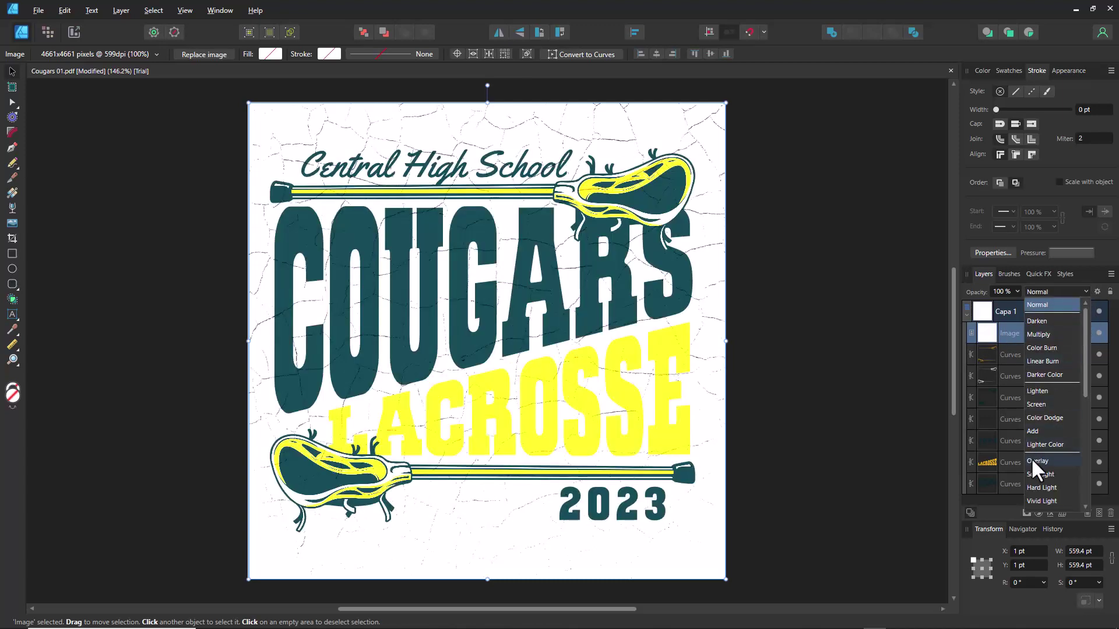
left_click(1031, 458)
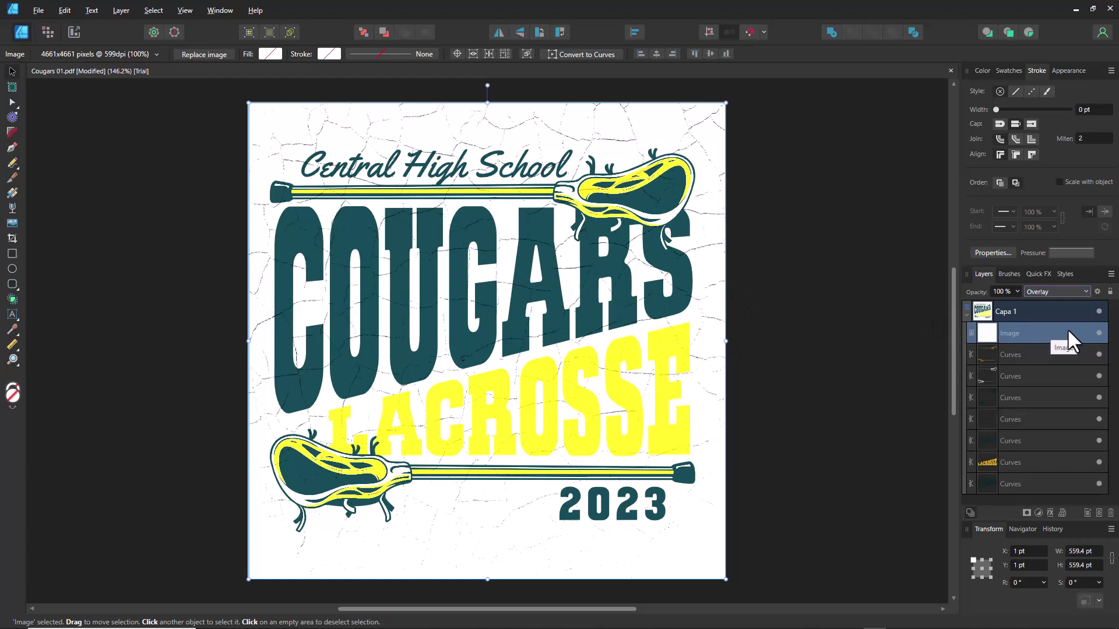
left_click(1100, 334)
left_click(844, 268)
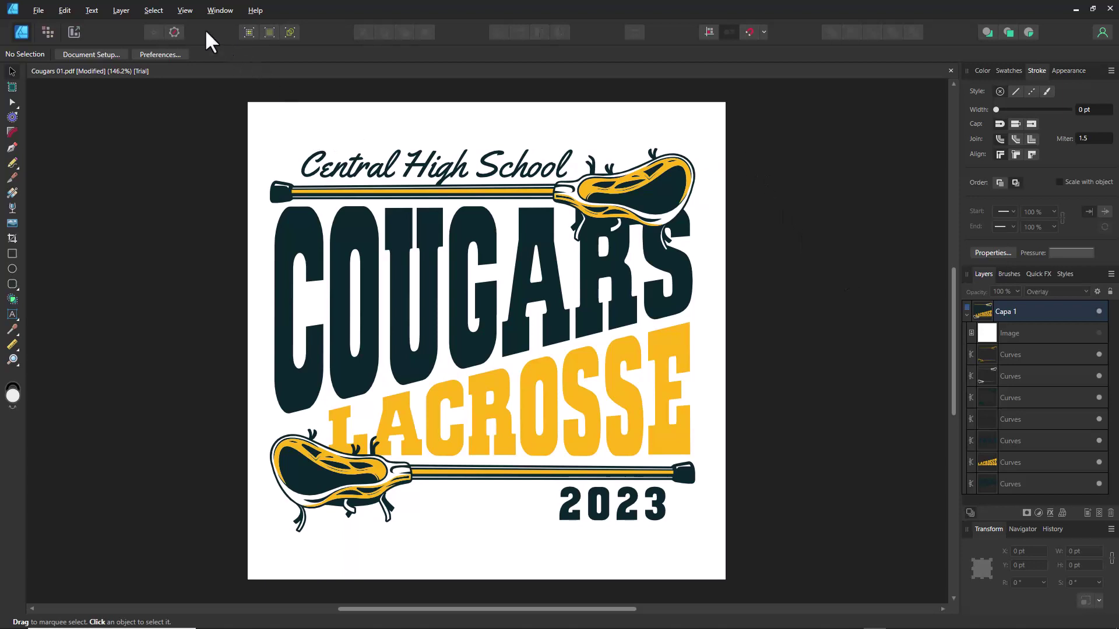
left_click(186, 11)
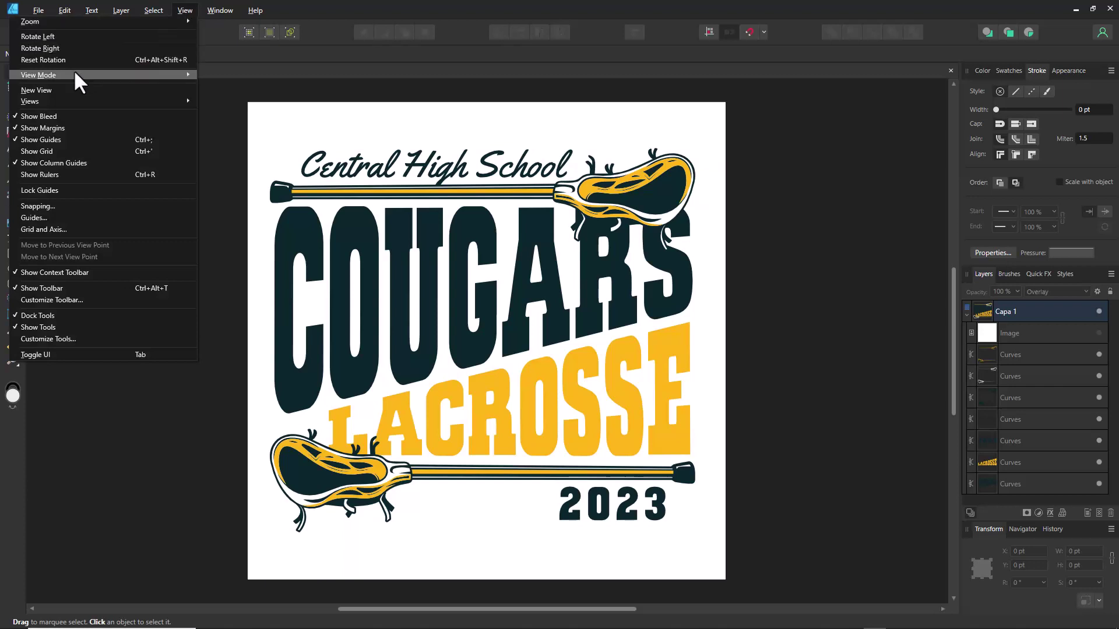
mouse_move(75, 75)
mouse_move(222, 110)
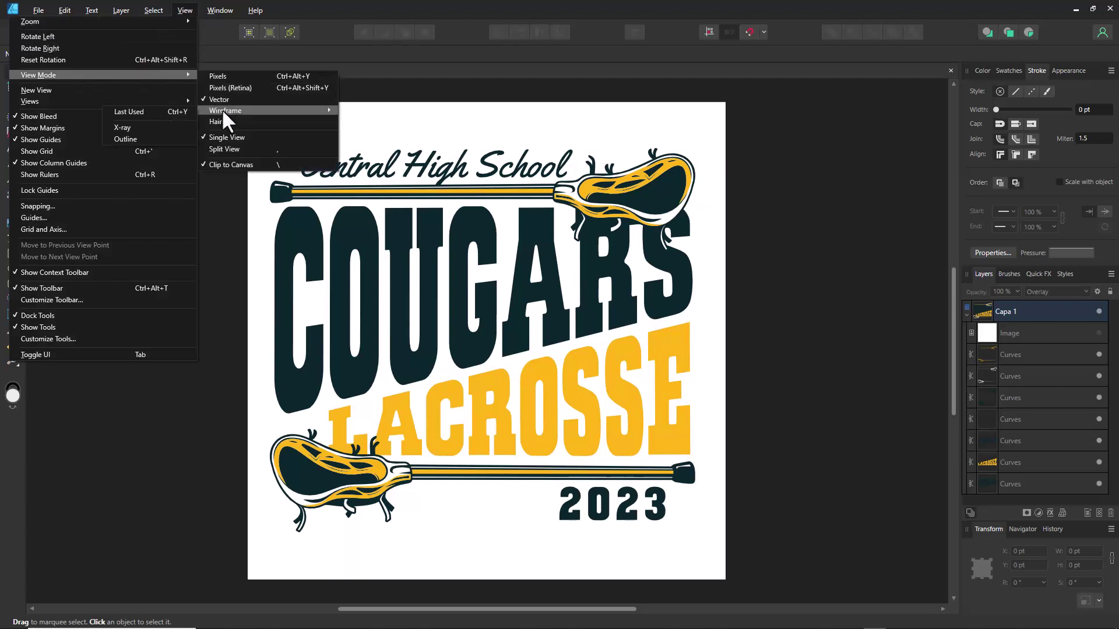
left_click(131, 140)
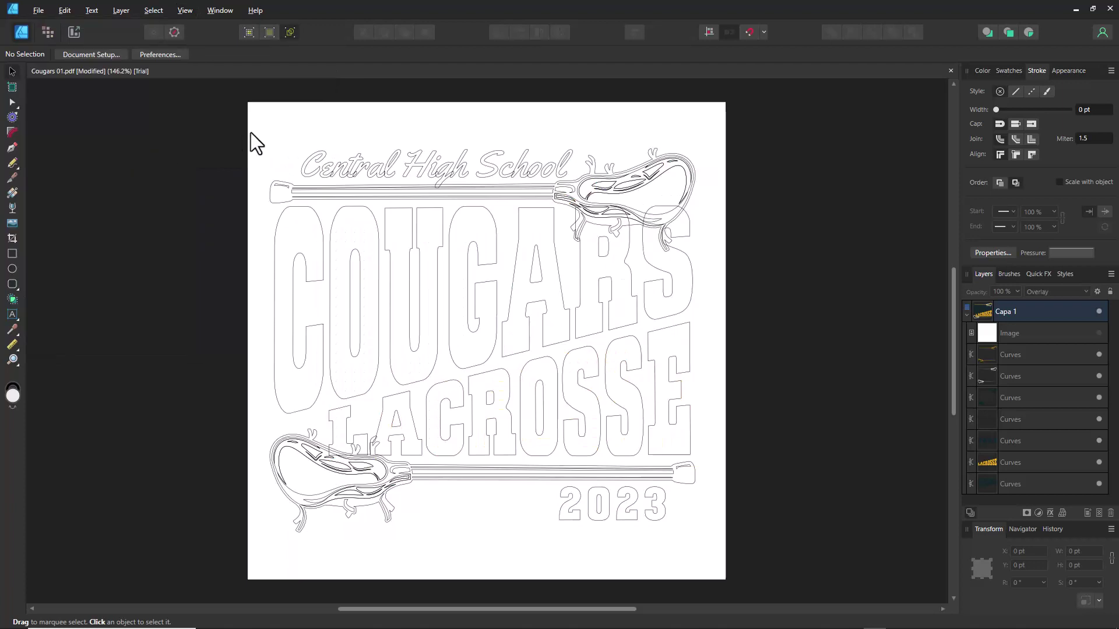
left_click(355, 185)
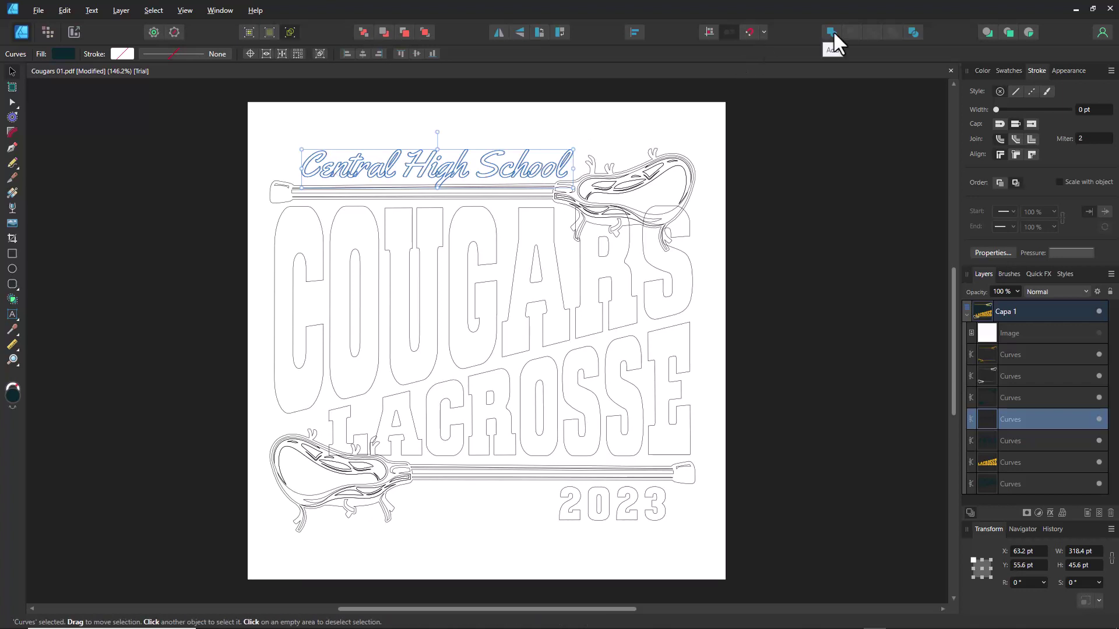
left_click(474, 122)
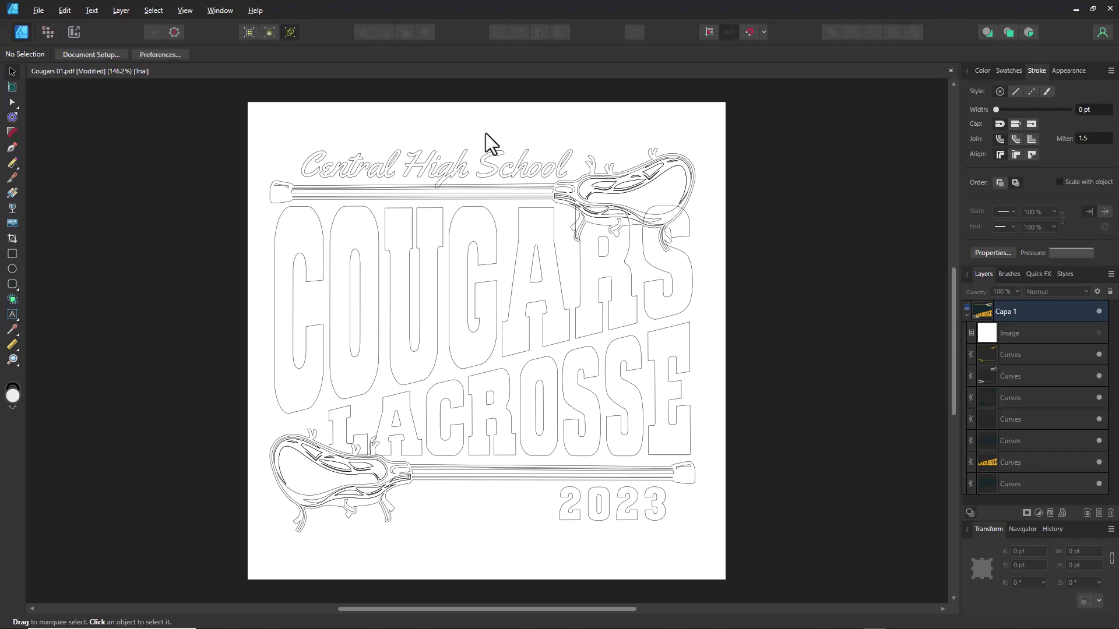
left_click(186, 9)
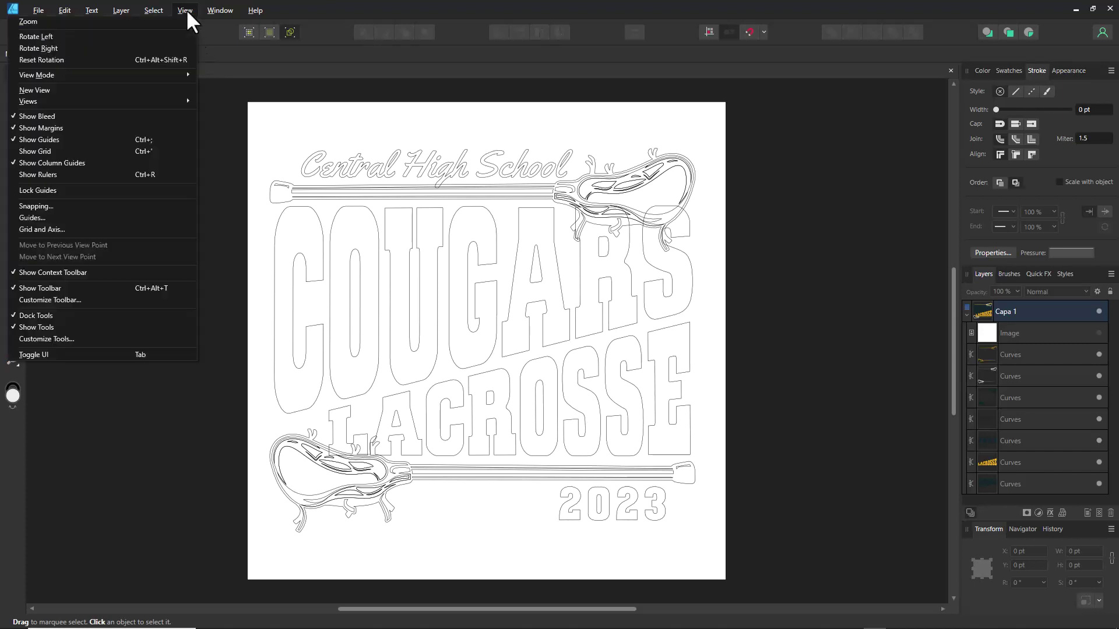
mouse_move(104, 74)
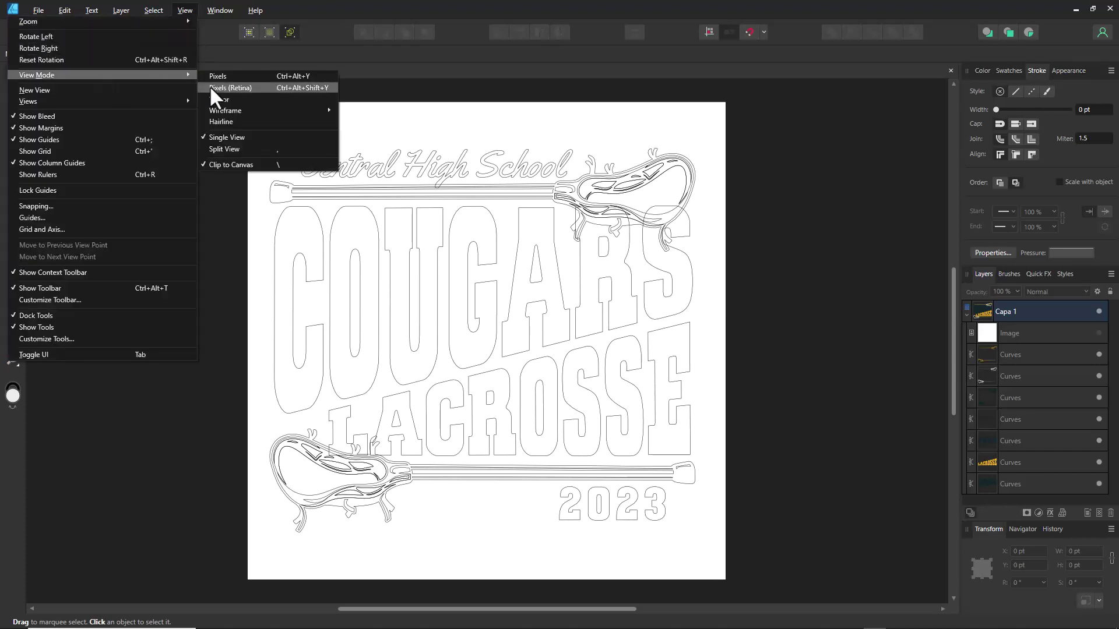
left_click(217, 99)
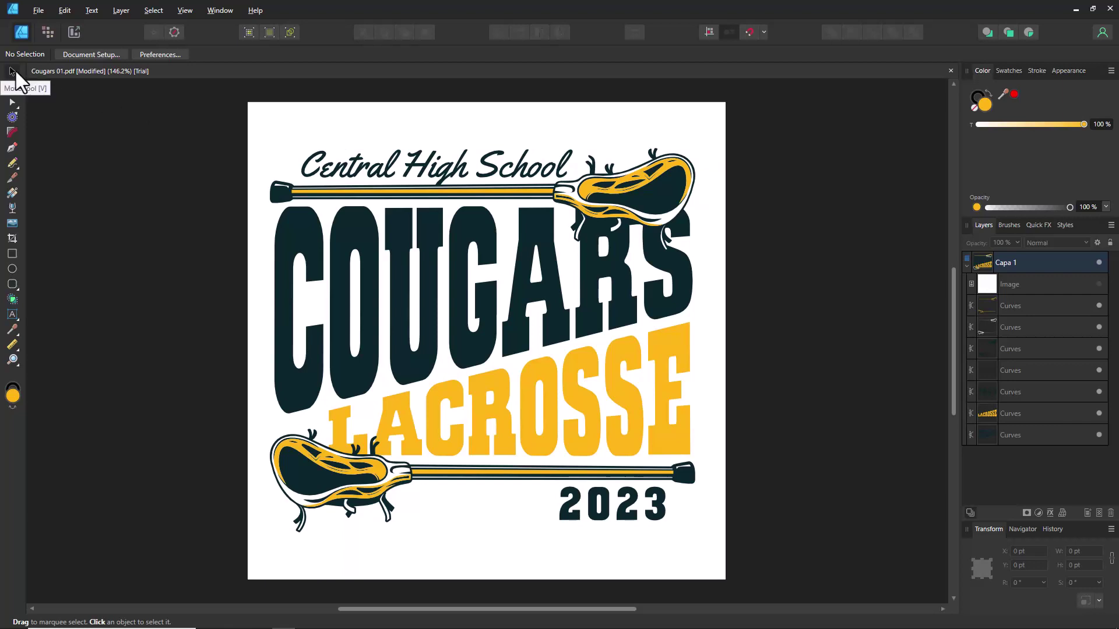
Add the fill and line colours of all seven design objects to the document swatches as global colours.
left_click_drag(198, 108, 793, 566)
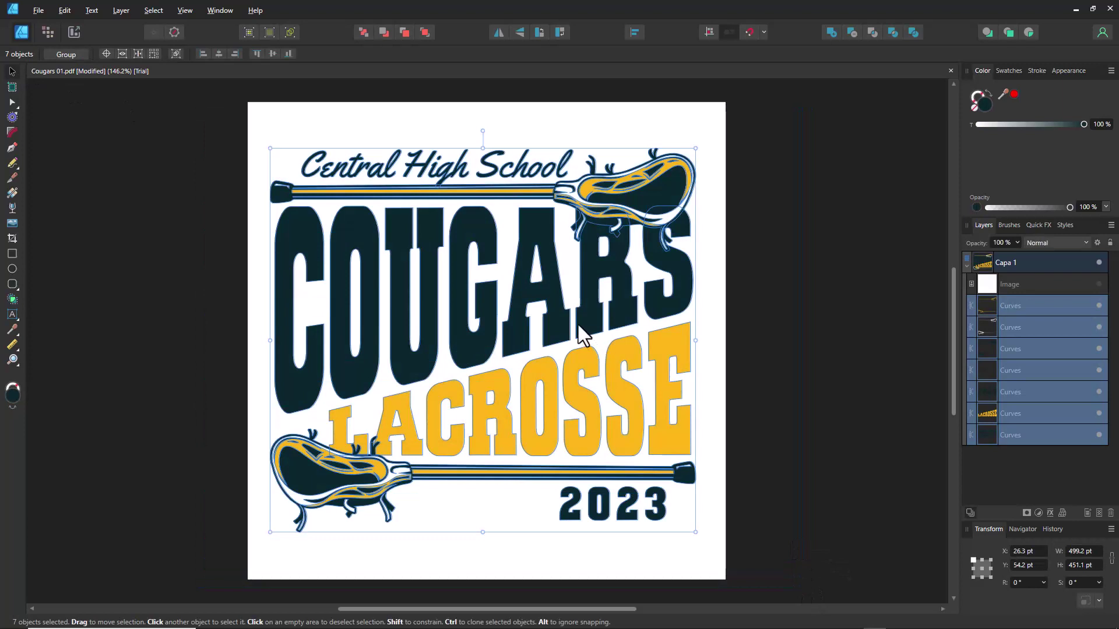
right_click(555, 305)
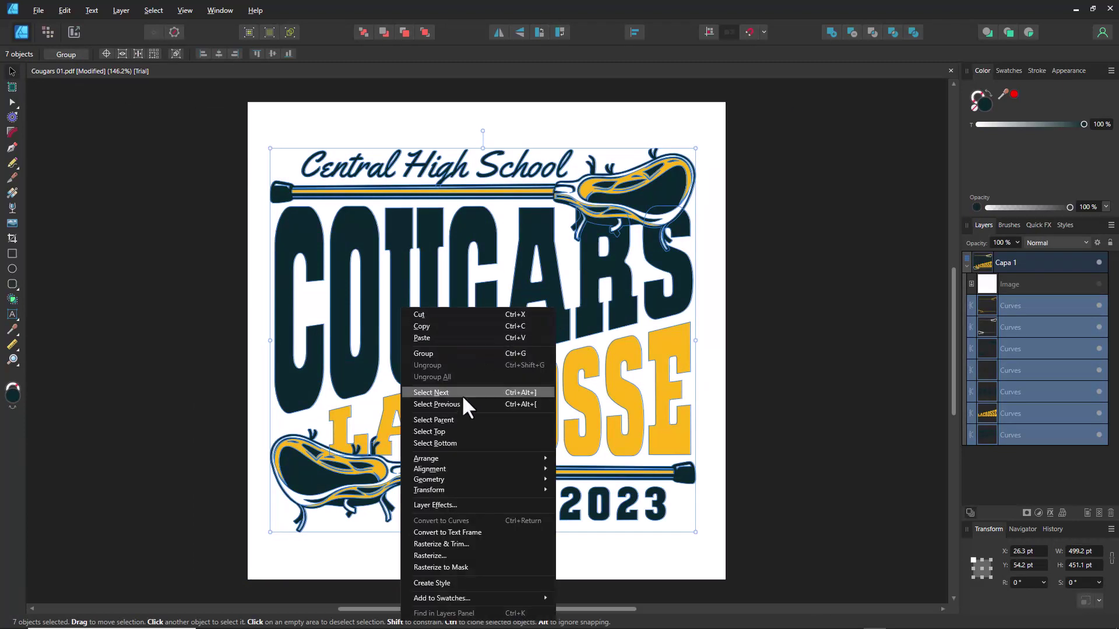
mouse_move(443, 599)
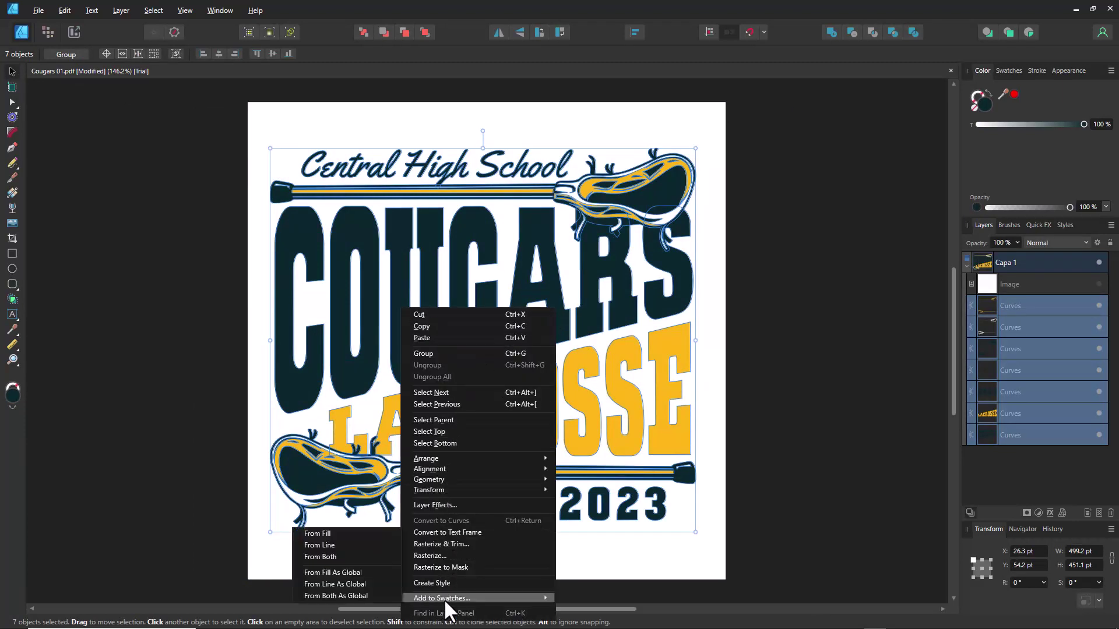
left_click(362, 596)
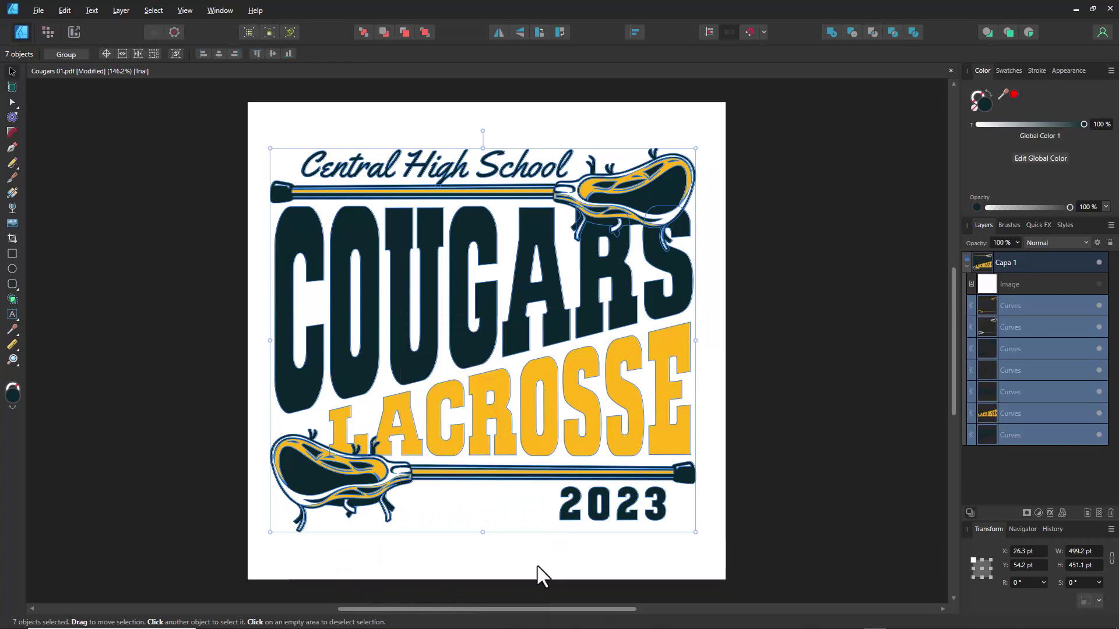
left_click(1008, 71)
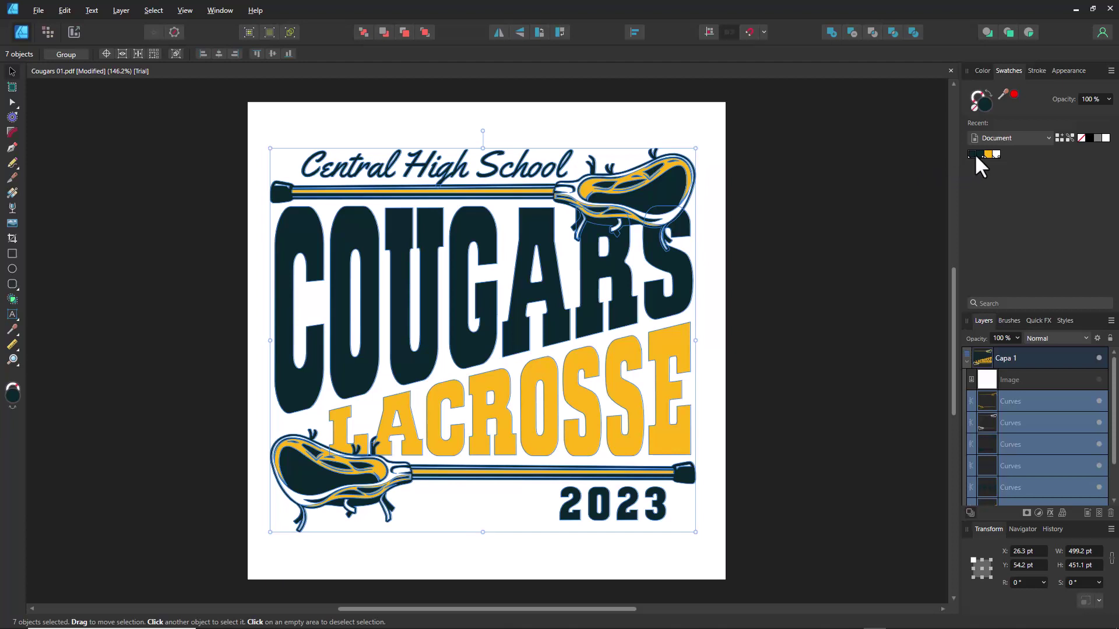
left_click(798, 151)
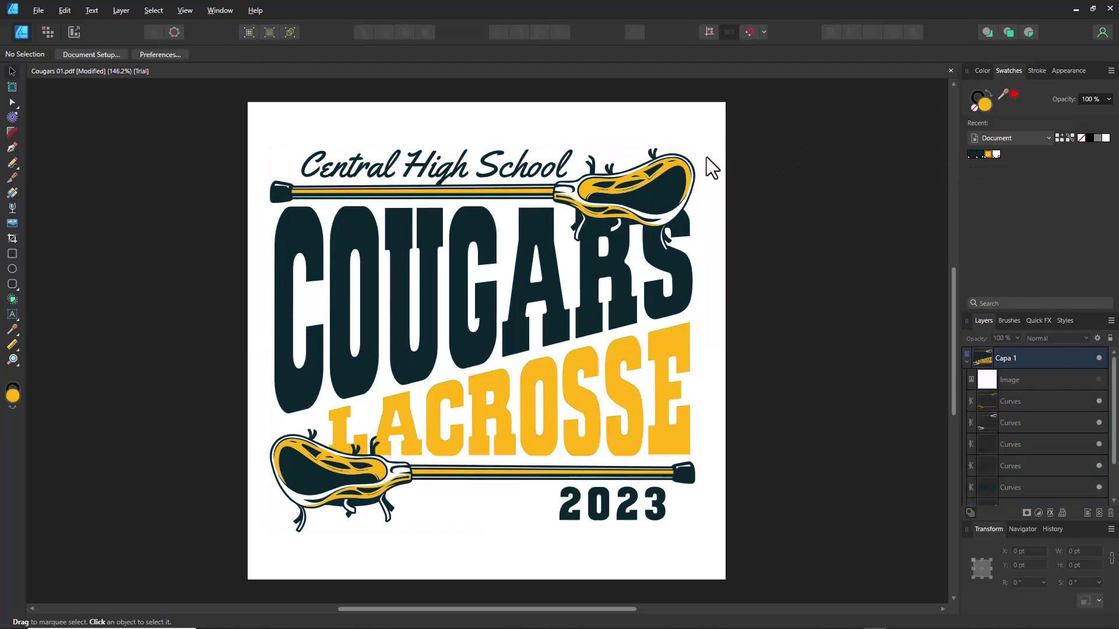
Float a second panel in Swatches mode and list its palettes, including the PANTONE libraries.
left_click(560, 171)
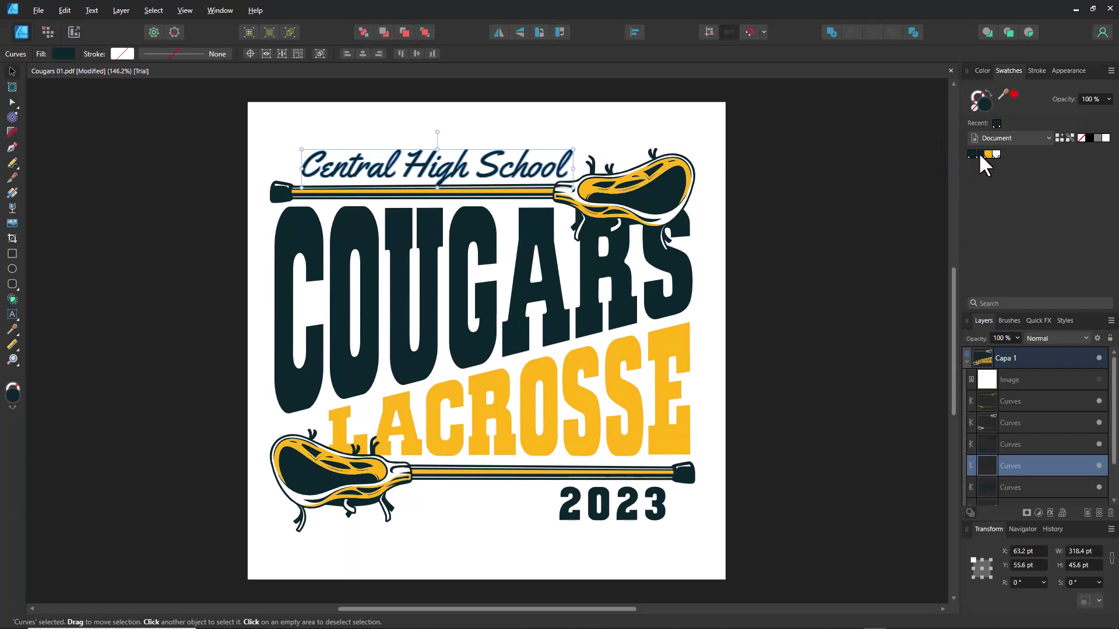
left_click(852, 150)
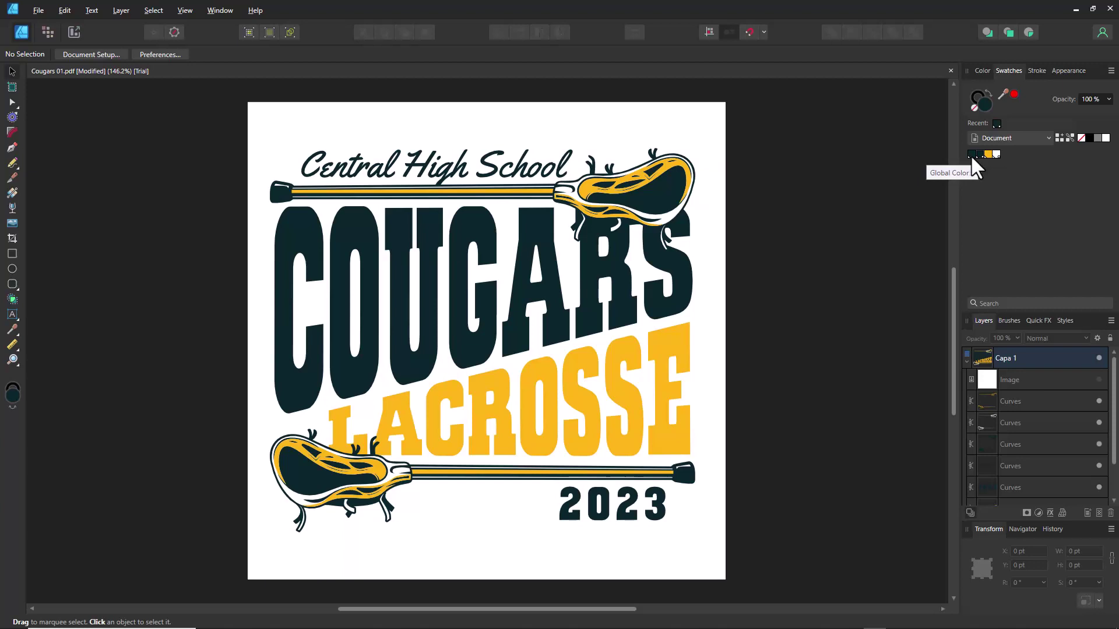
left_click_drag(980, 153, 968, 172)
left_click(972, 174)
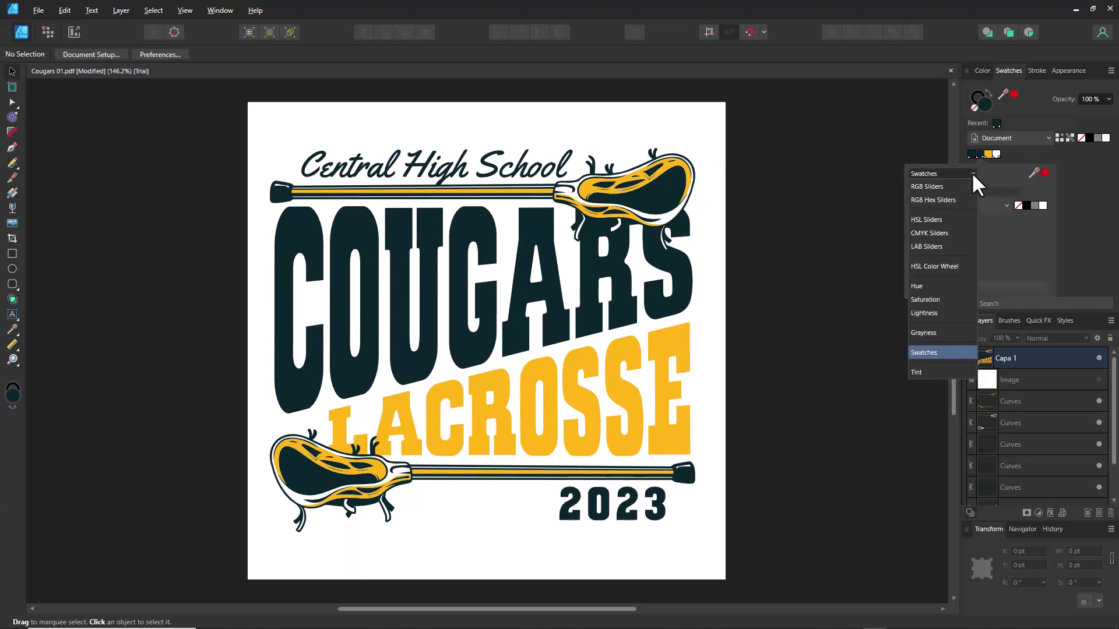
left_click(919, 352)
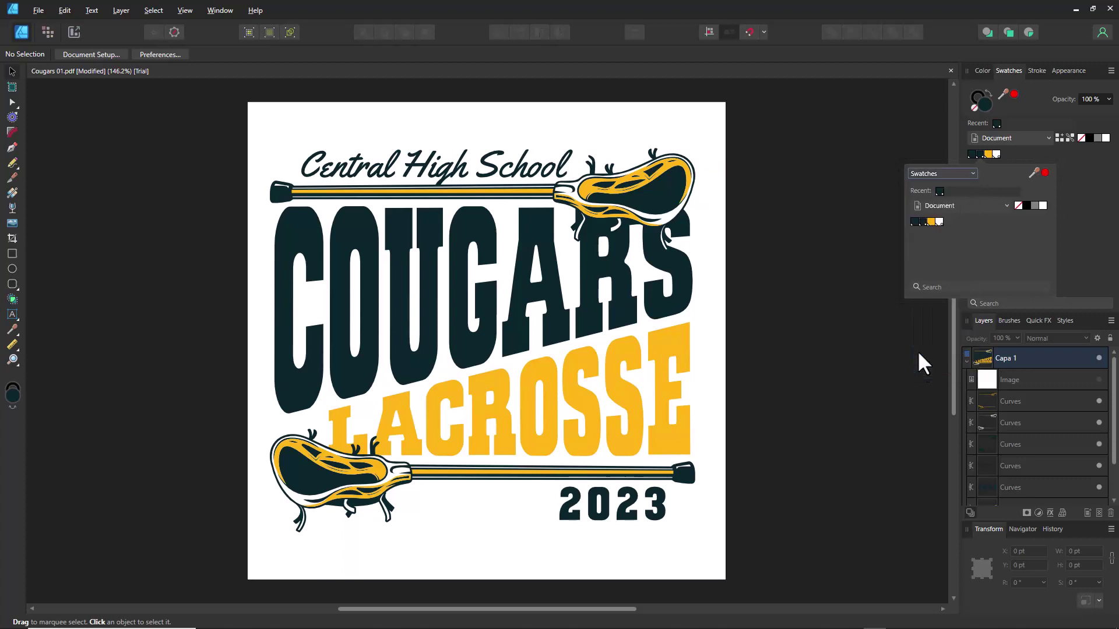
left_click(1004, 205)
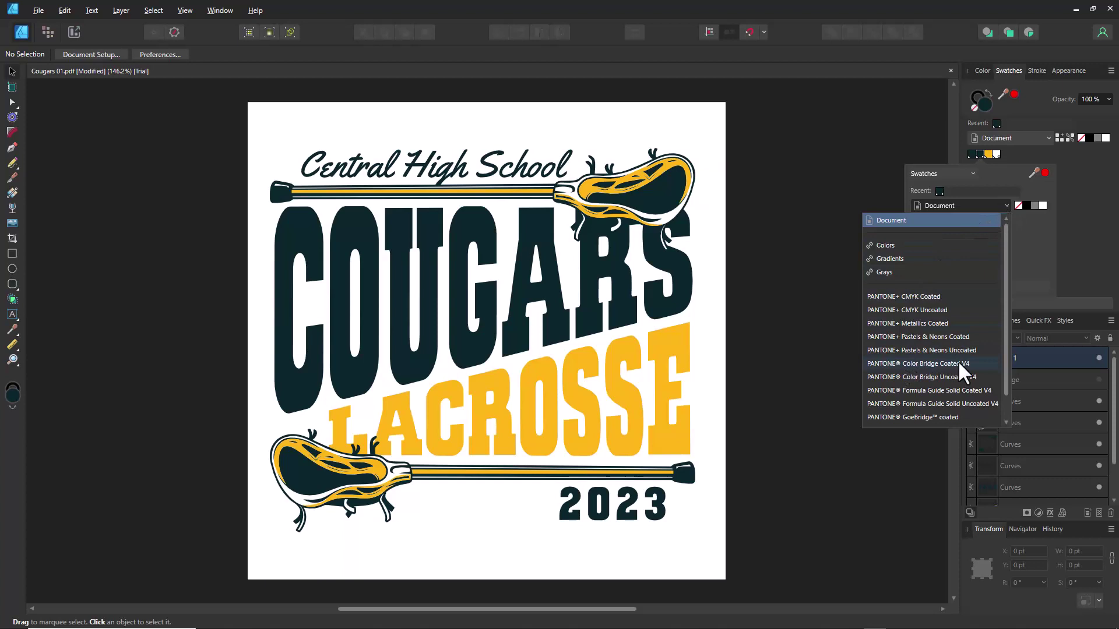
Switch to the PANTONE Color Bridge Coated V4 palette and recolour the dark global swatch blue.
left_click(895, 365)
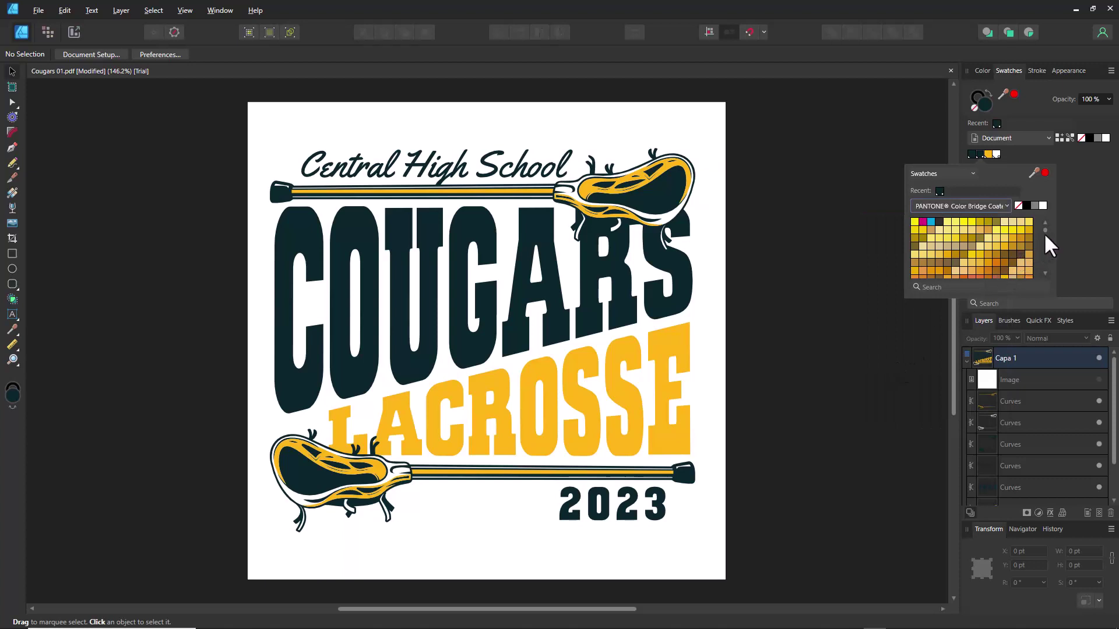
mouse_move(1045, 235)
left_mouse_down()
mouse_move(1045, 226)
mouse_move(1044, 251)
left_mouse_up()
left_click(957, 264)
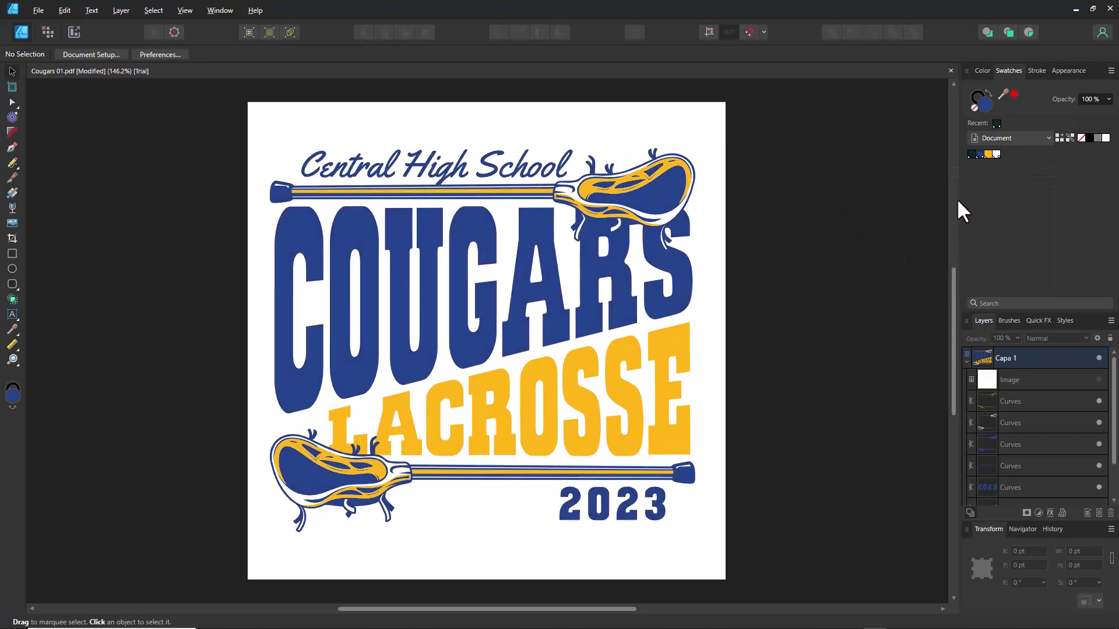
Replace the yellow global swatch with a PANTONE Color Bridge orange.
left_click(988, 153)
left_click(987, 153)
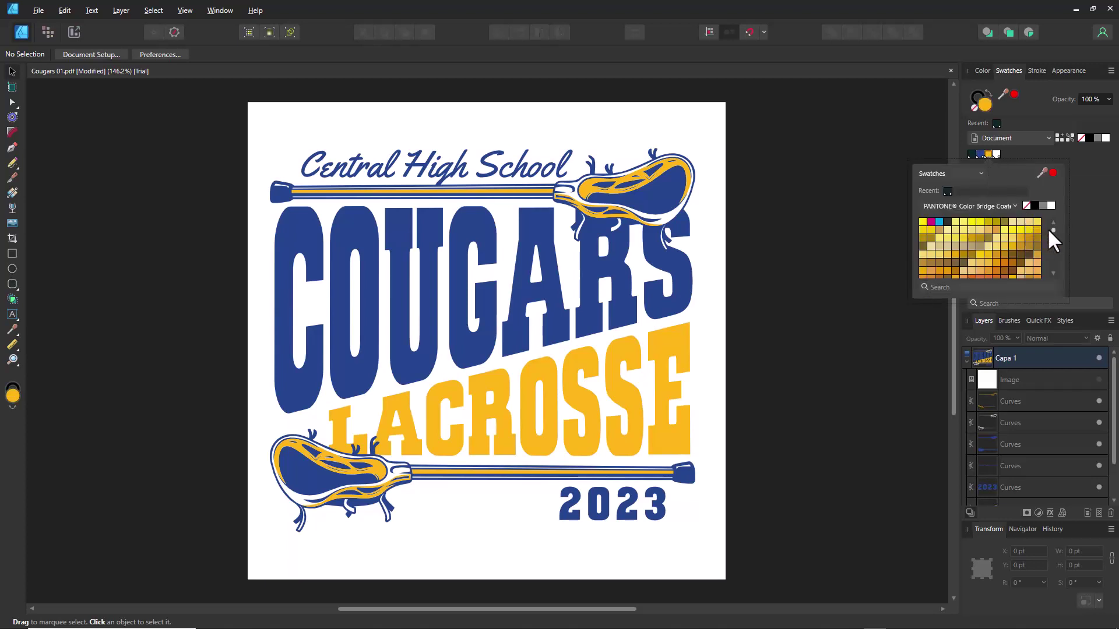
left_click_drag(1051, 229, 1052, 231)
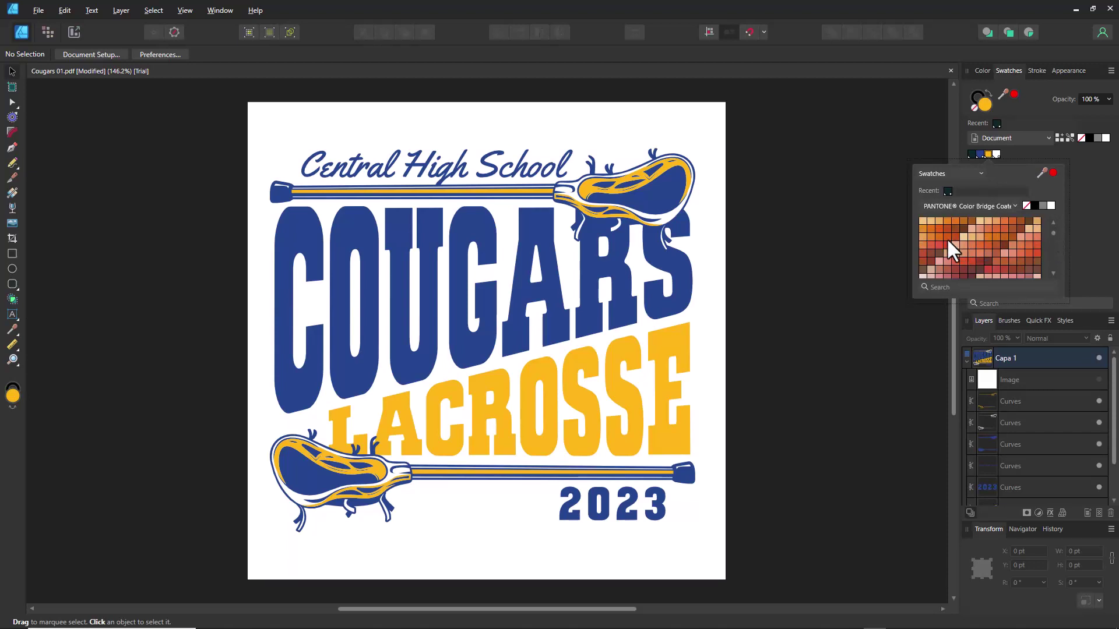
left_click(932, 227)
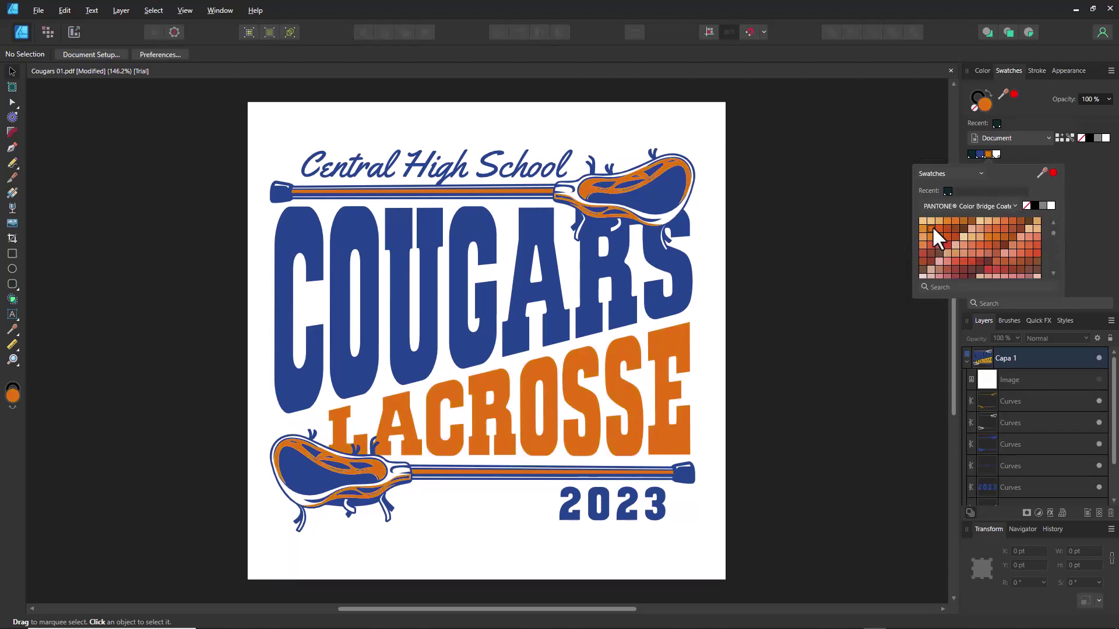
left_click(807, 206)
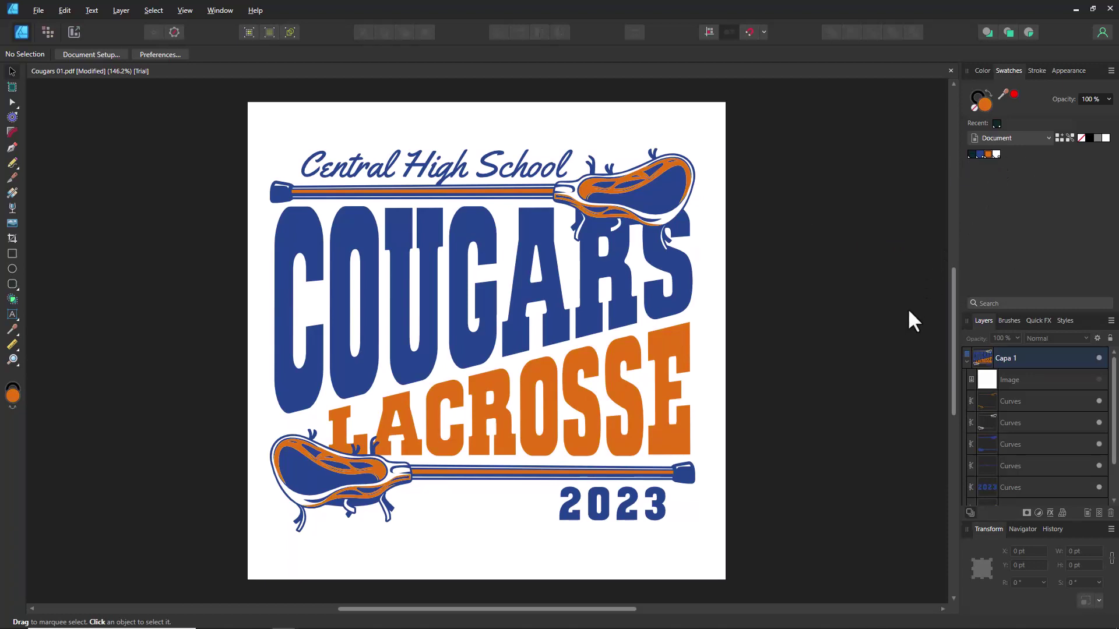
Stretch the 2023 numbers wider and outline the Central High School lettering in the orange document swatch.
left_click(571, 519)
left_click_drag(559, 522, 589, 522)
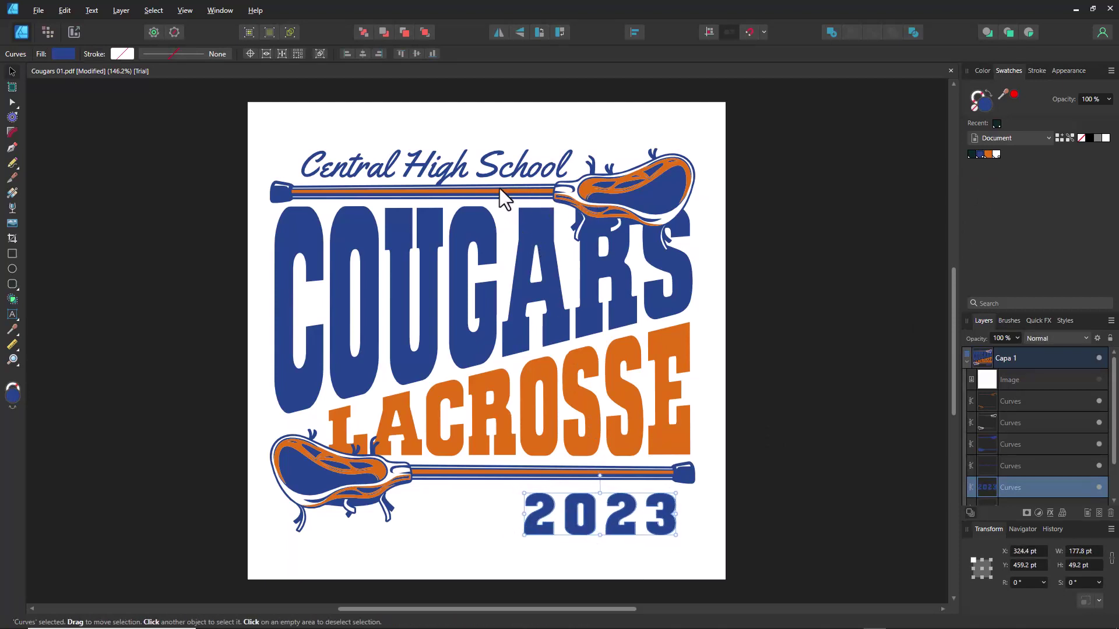
left_click(495, 168)
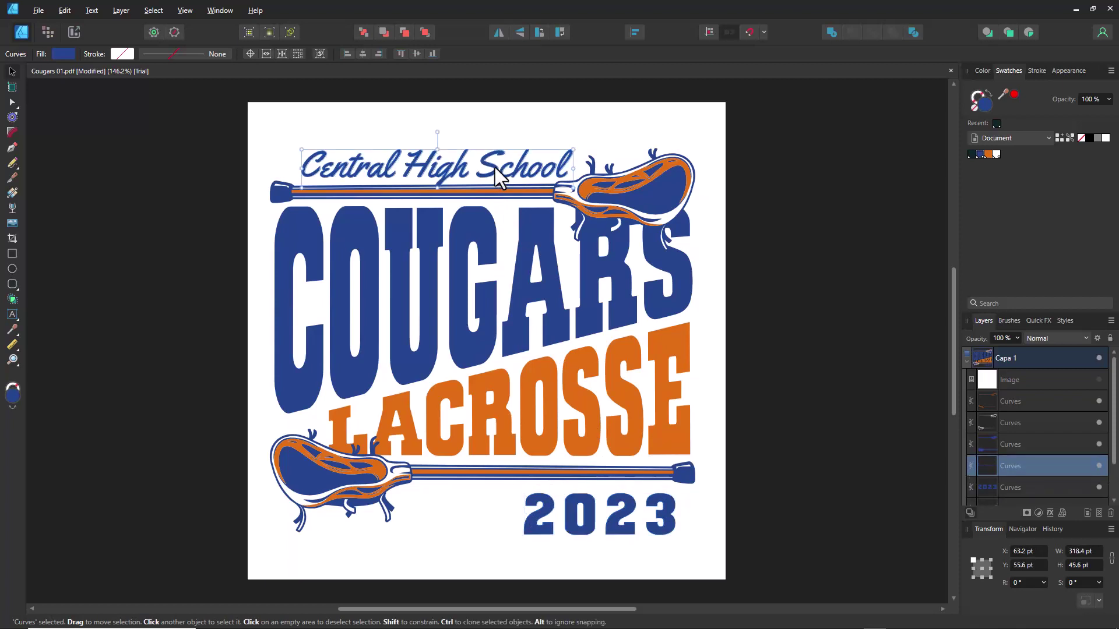
left_click(124, 54)
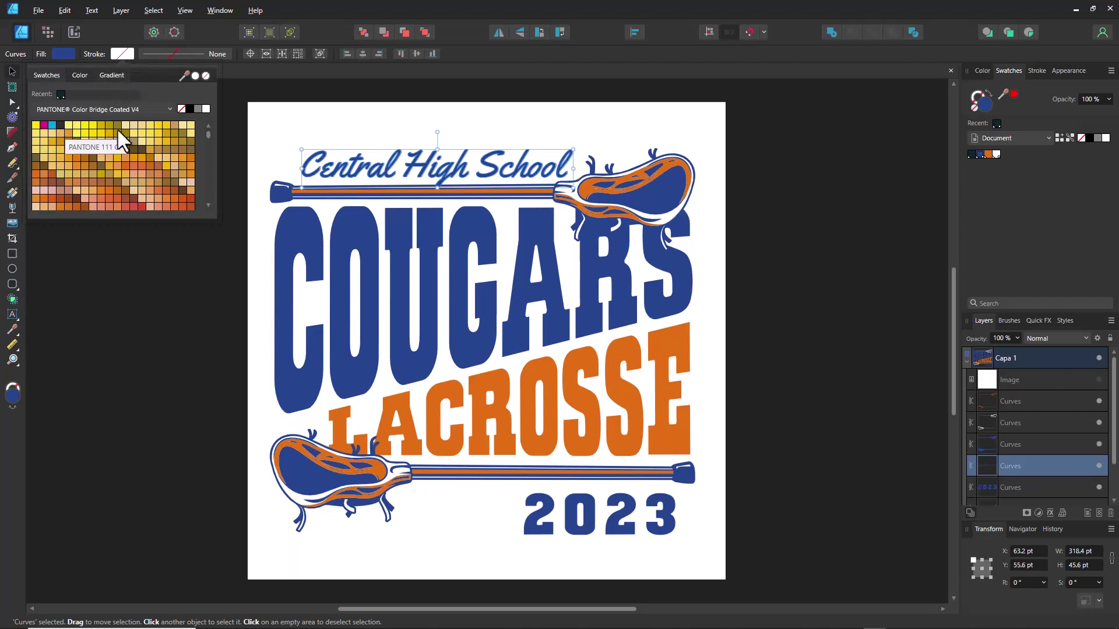
left_click(170, 109)
scroll(128, 166, "up", 2)
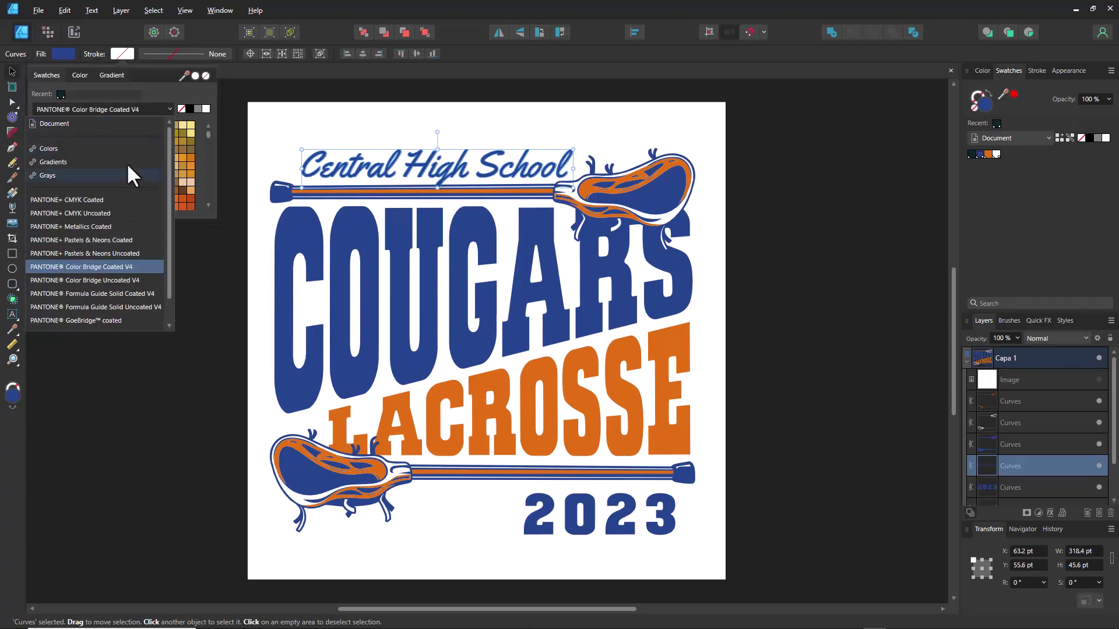
left_click(54, 123)
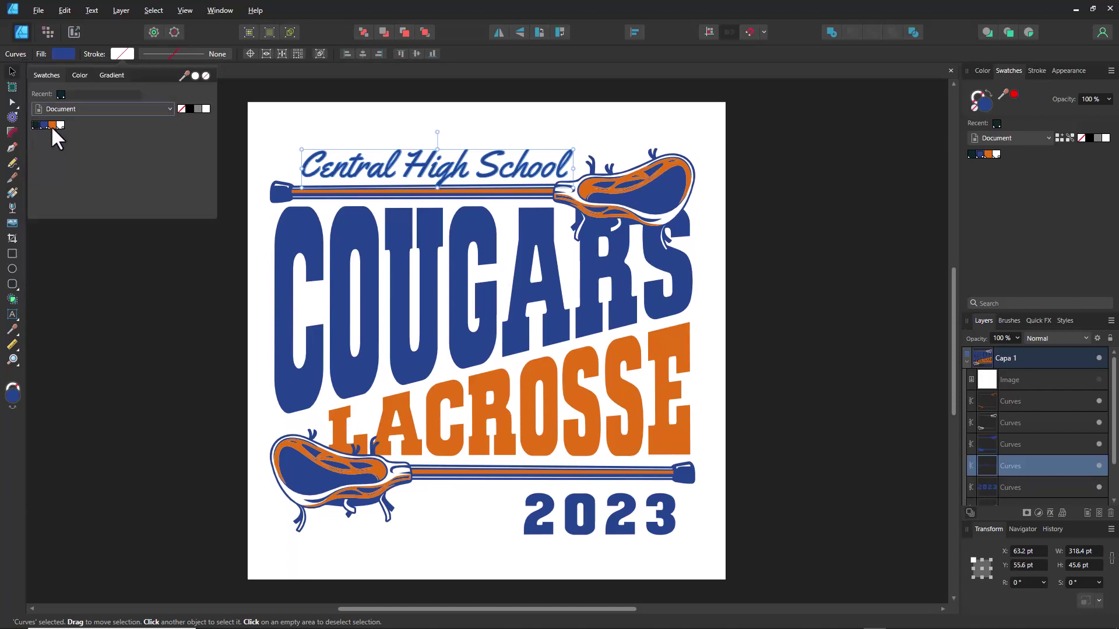
left_click(51, 124)
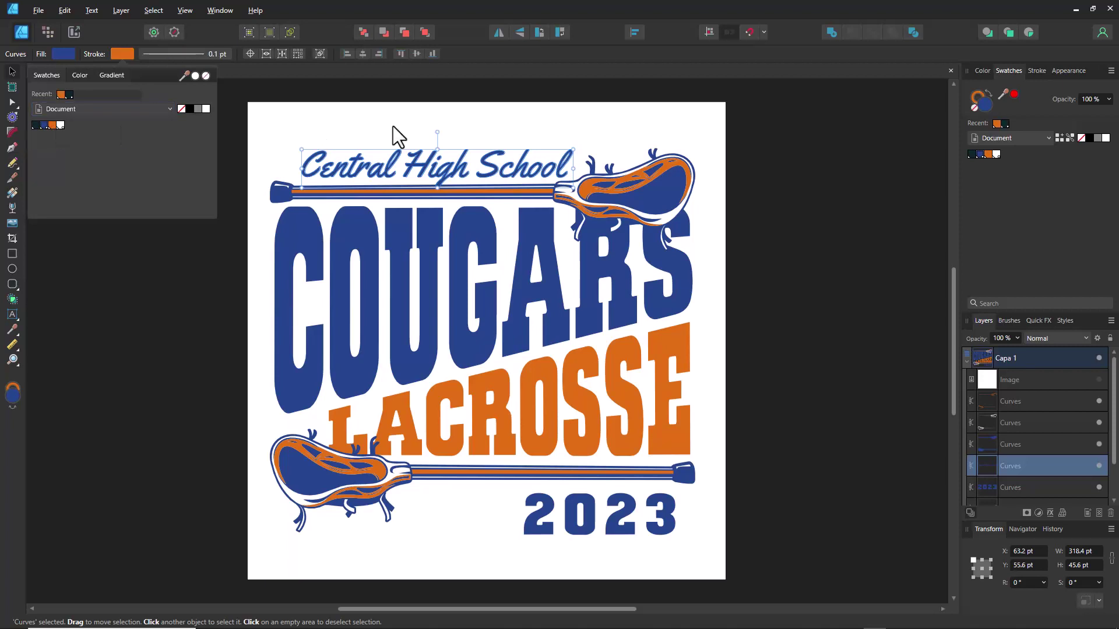
Thicken the Central High School lettering outline to 0.7 pt.
left_click(459, 126)
left_click(452, 172)
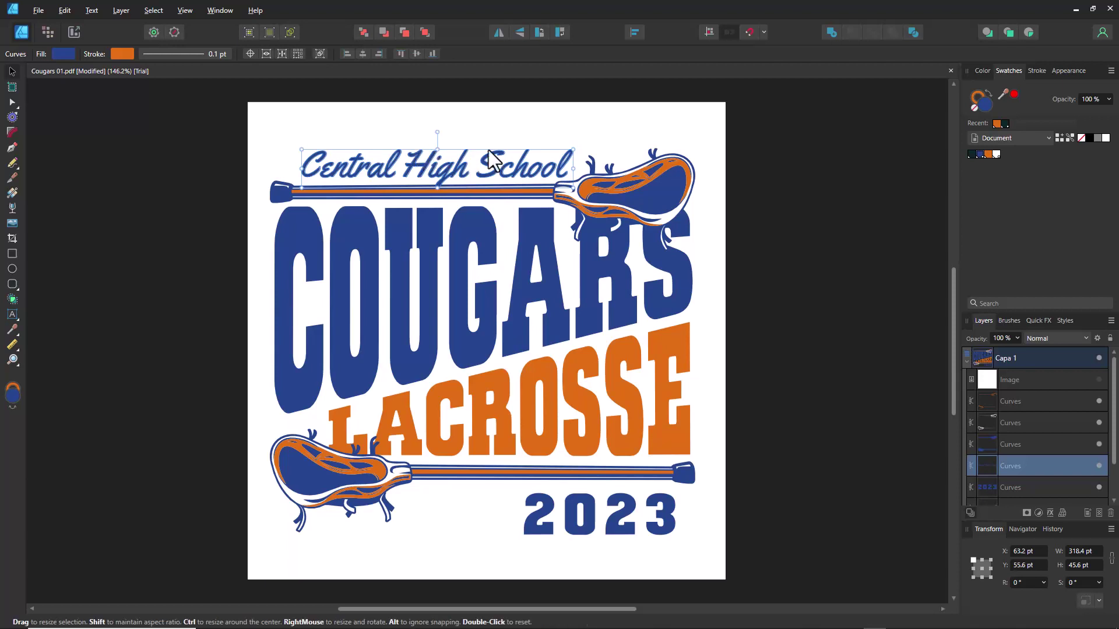
left_click(1036, 69)
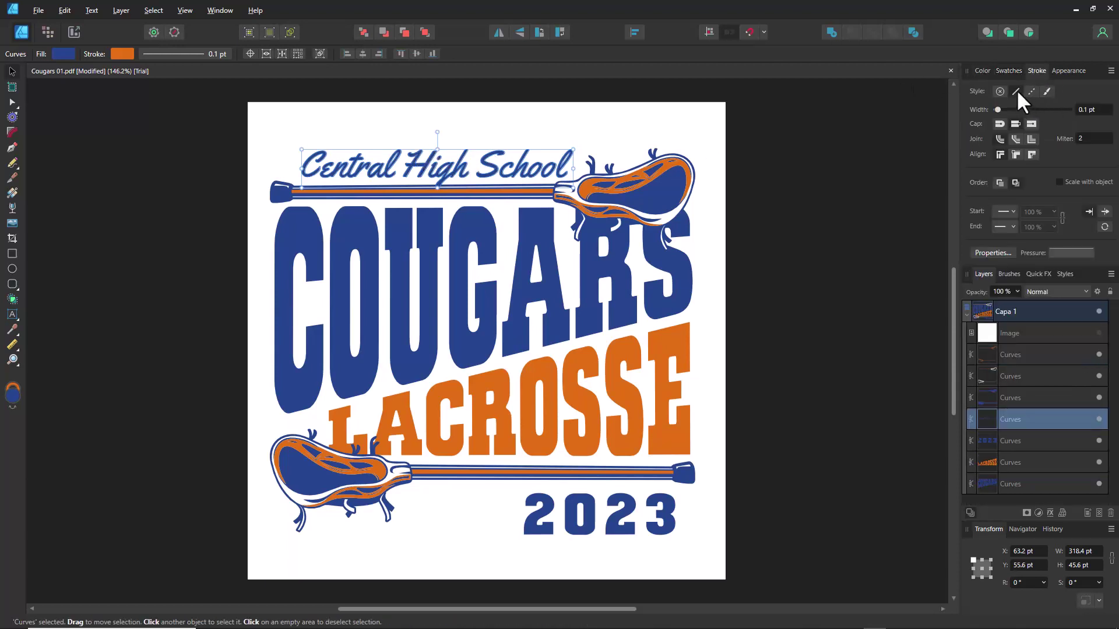
left_click(1099, 110)
mouse_move(998, 109)
left_mouse_down()
mouse_move(1017, 110)
mouse_move(1005, 110)
left_mouse_up()
left_click(888, 201)
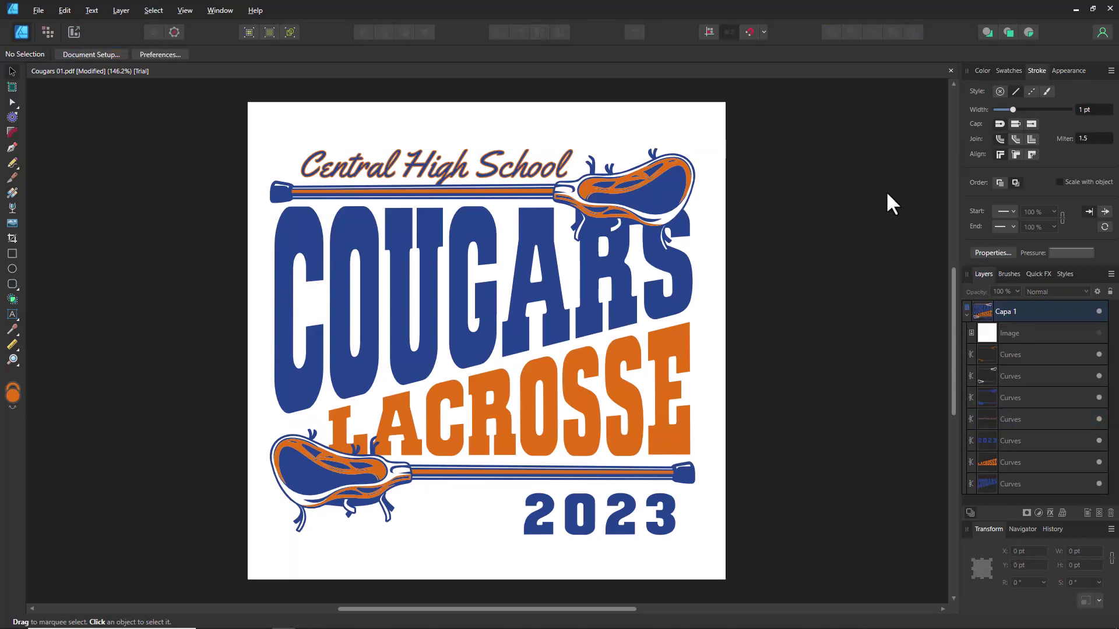
Show the crackle texture Image layer and rasterize it to a mask over the design.
left_click(1099, 334)
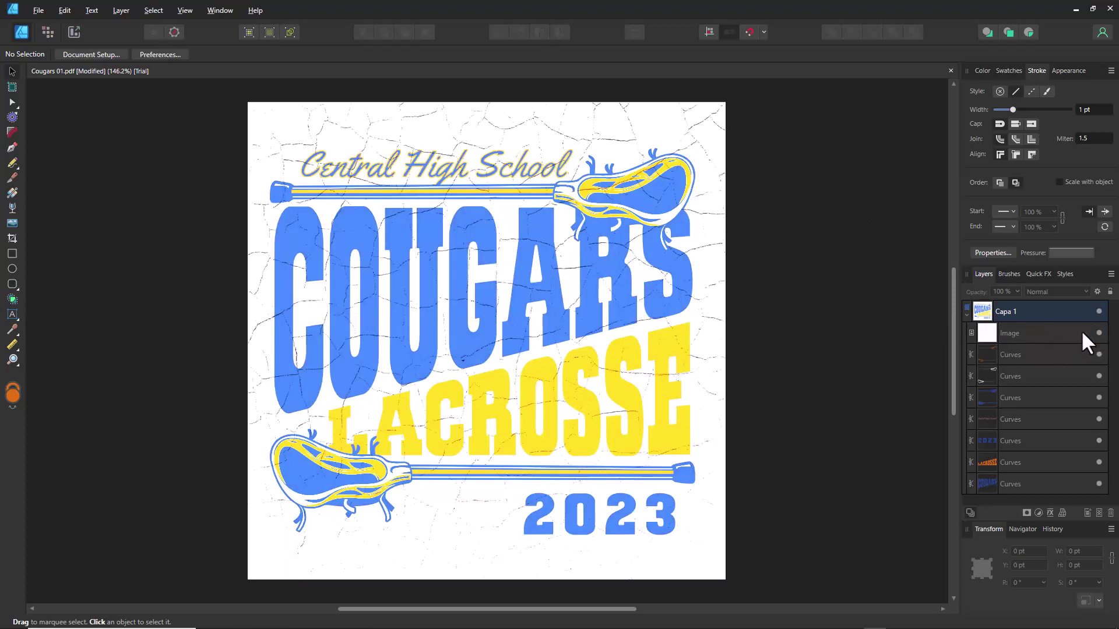
right_click(1082, 330)
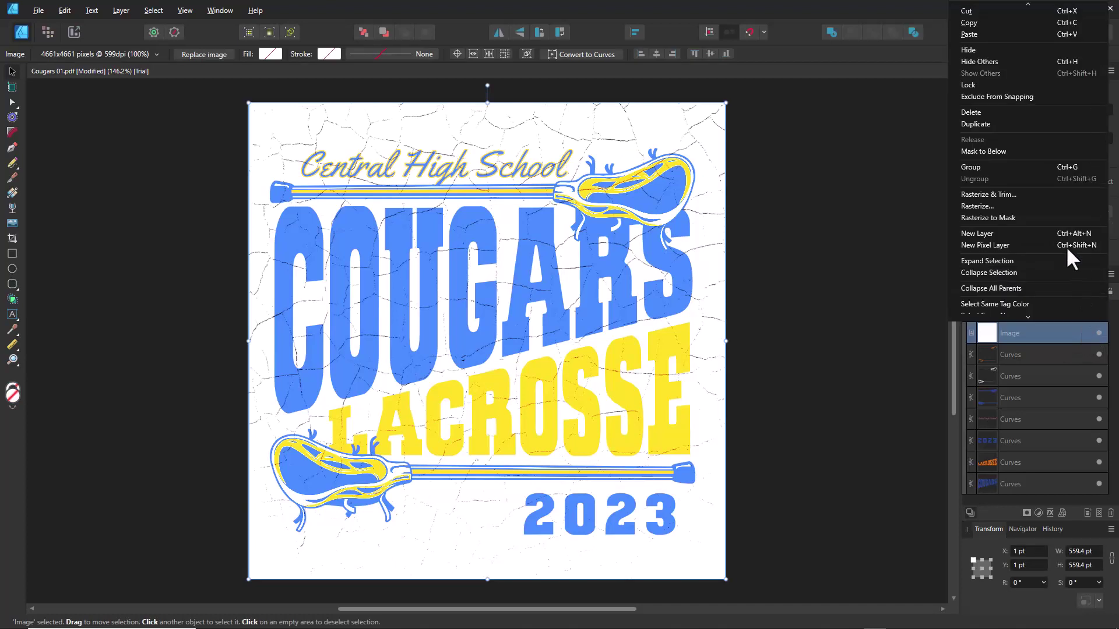
left_click(1004, 220)
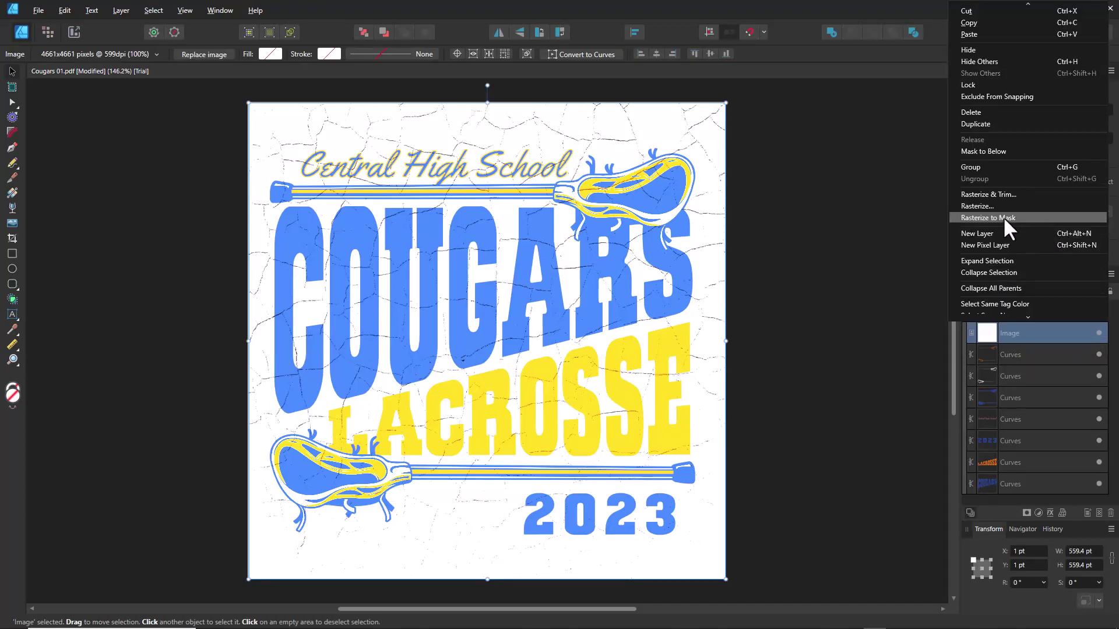
left_click(845, 249)
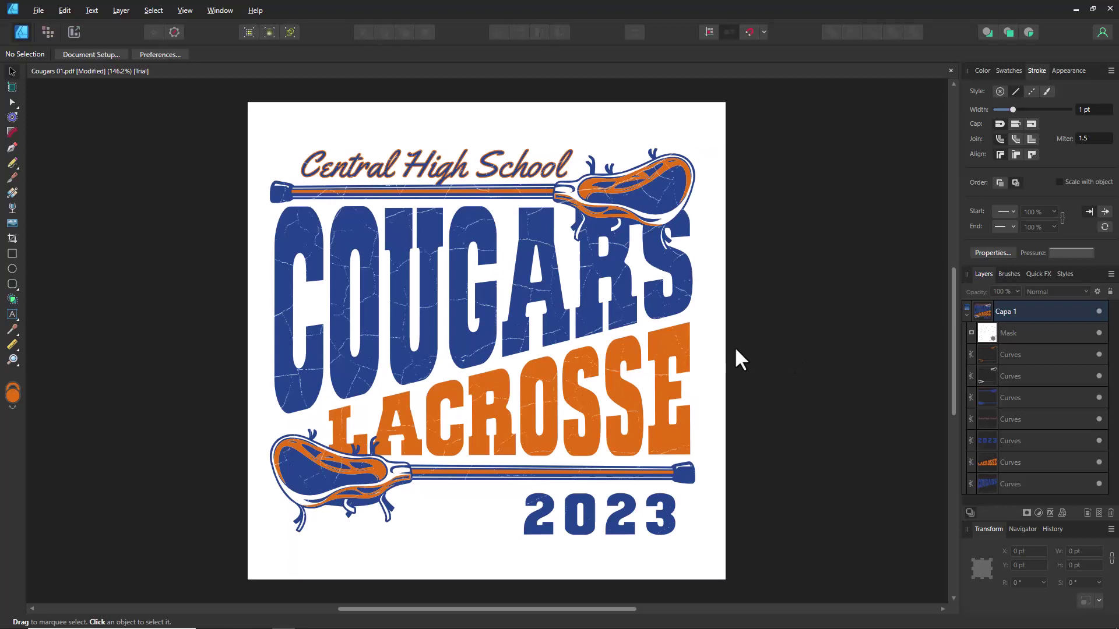
Select all the artwork and start a PNG export.
left_click_drag(220, 94, 772, 589)
left_click(36, 10)
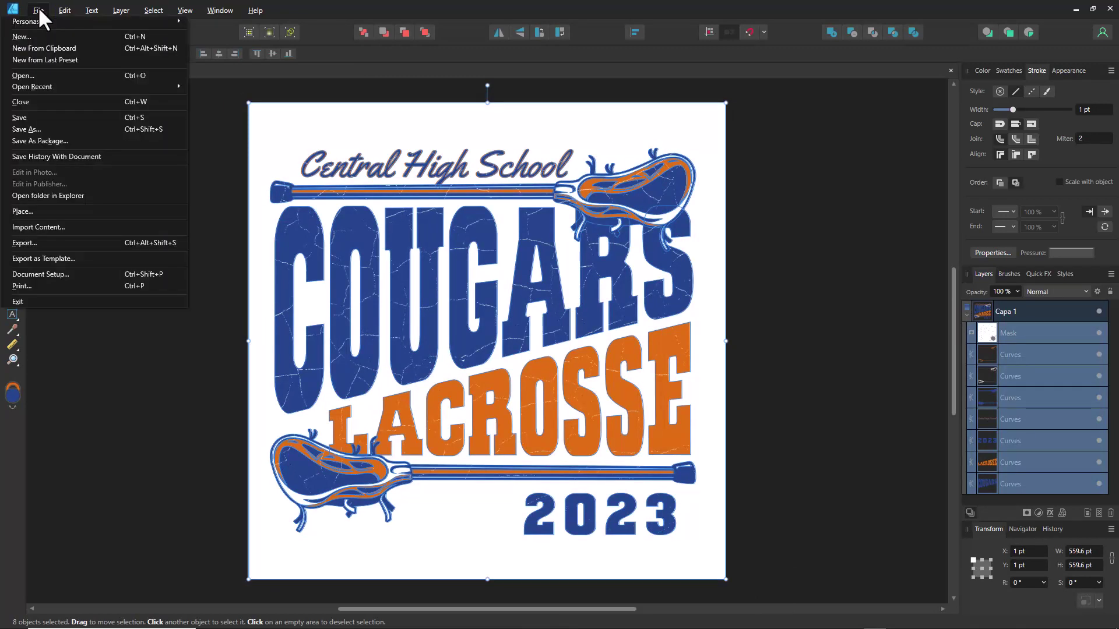
left_click(29, 251)
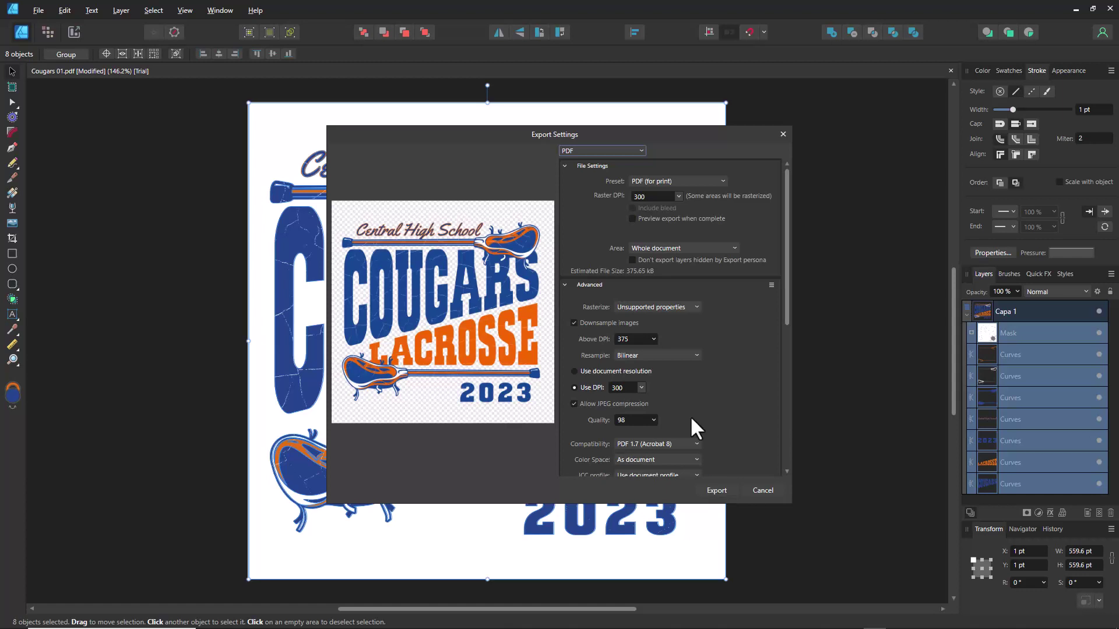
left_click(641, 151)
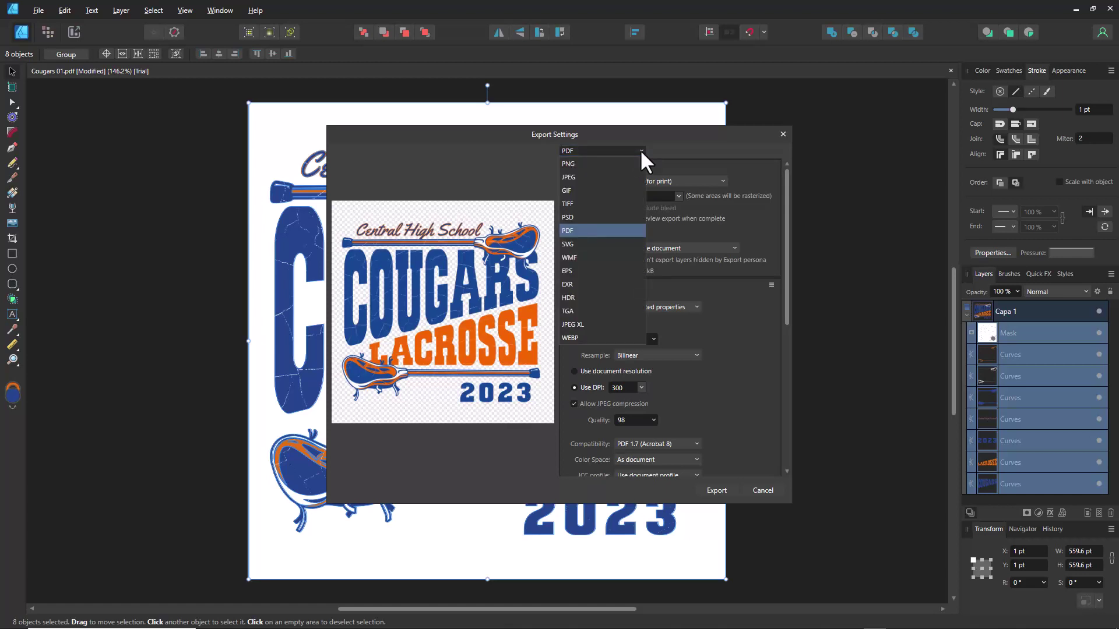
left_click(569, 169)
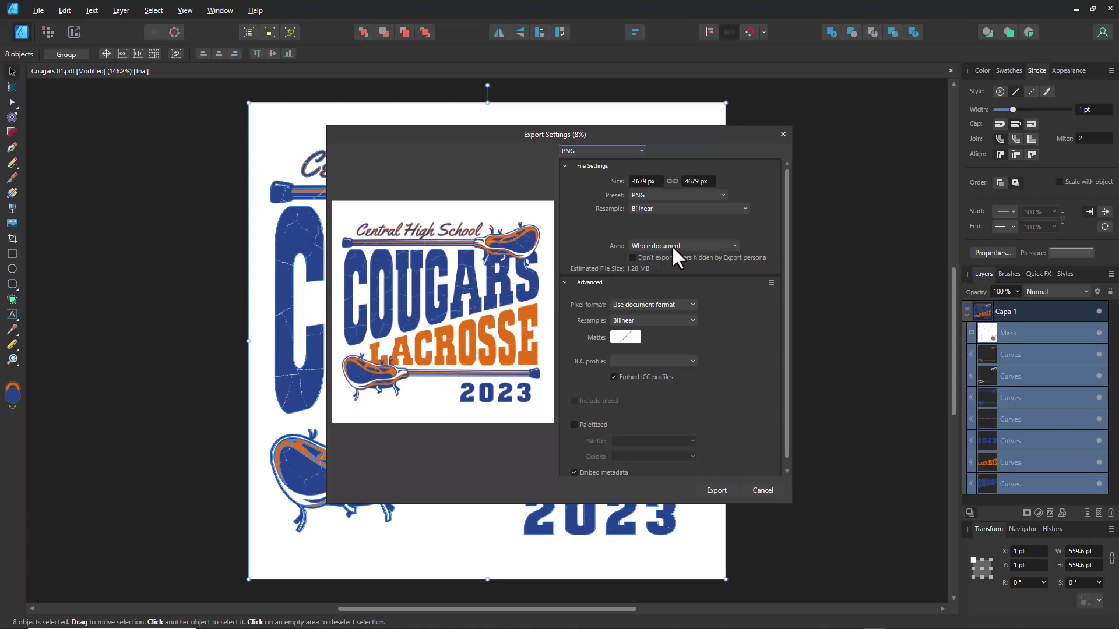
Set the export area to Selection Only, giving a 4663 × 4663 px image.
left_click(735, 247)
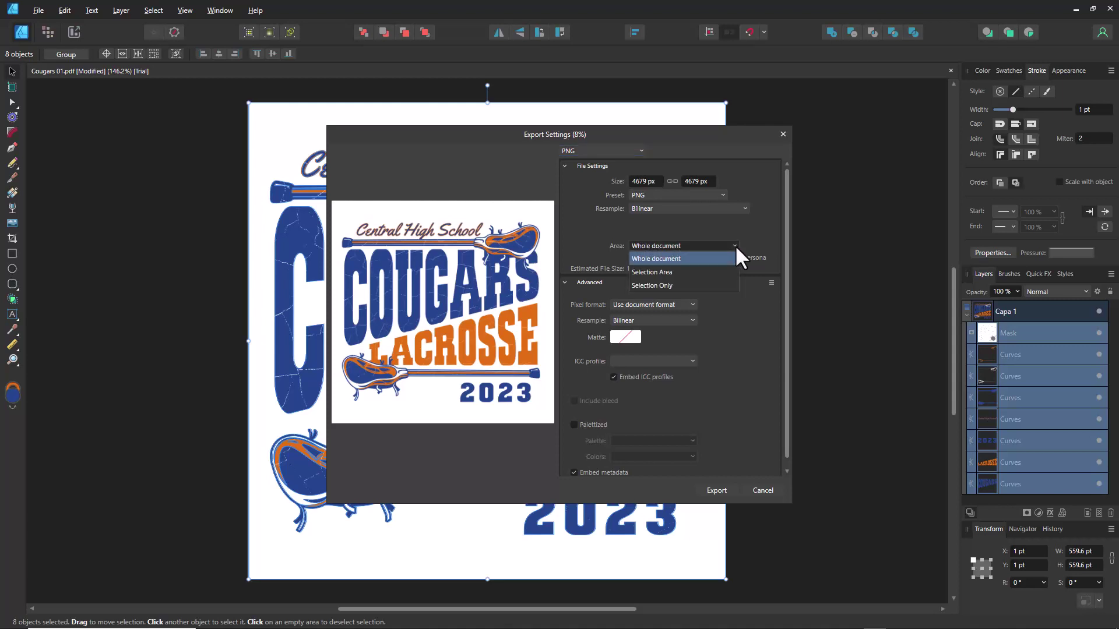
left_click(661, 286)
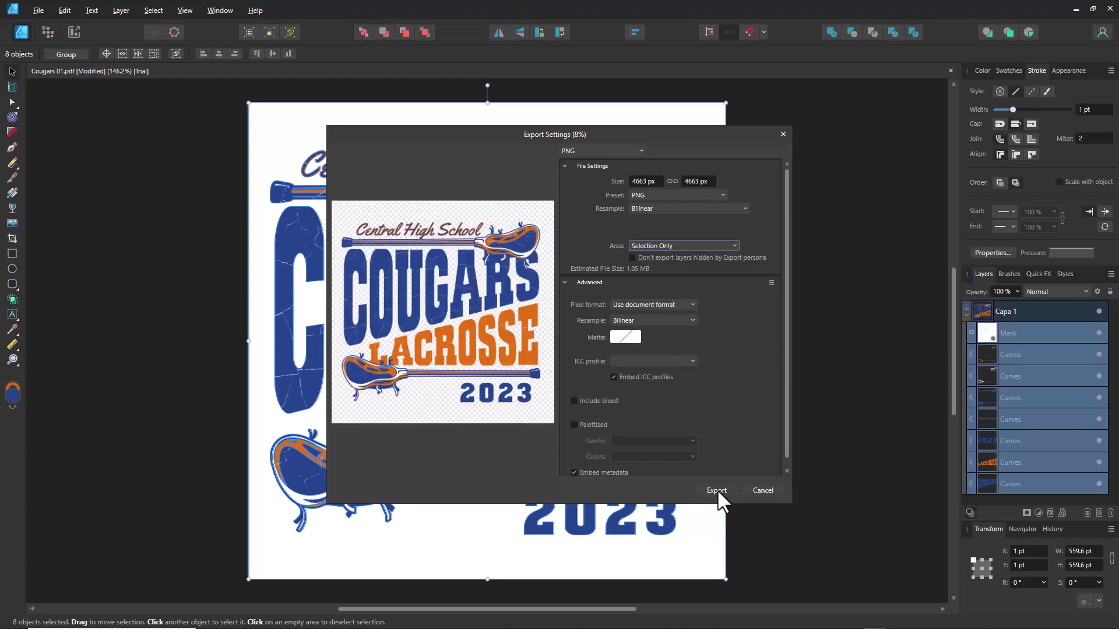
left_click(734, 247)
left_click(677, 260)
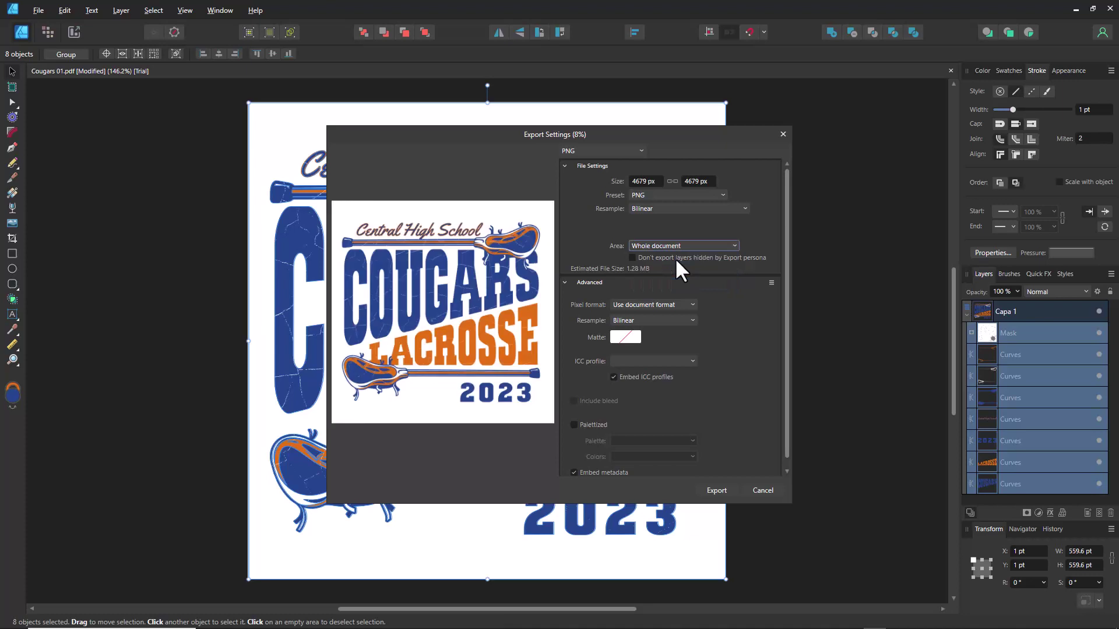
left_click(712, 249)
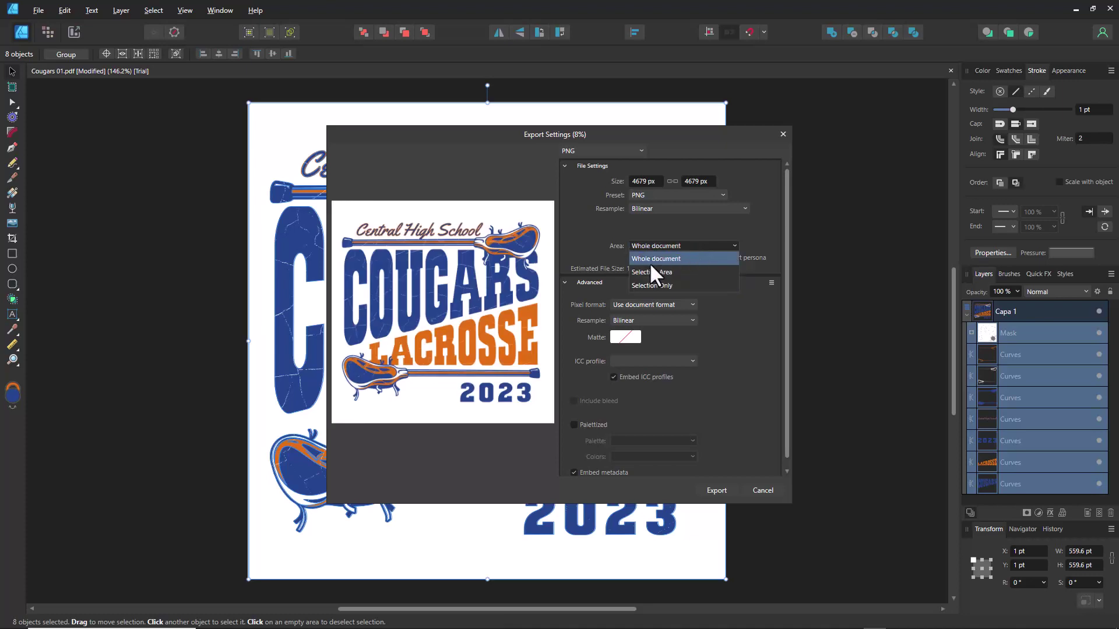
left_click(654, 285)
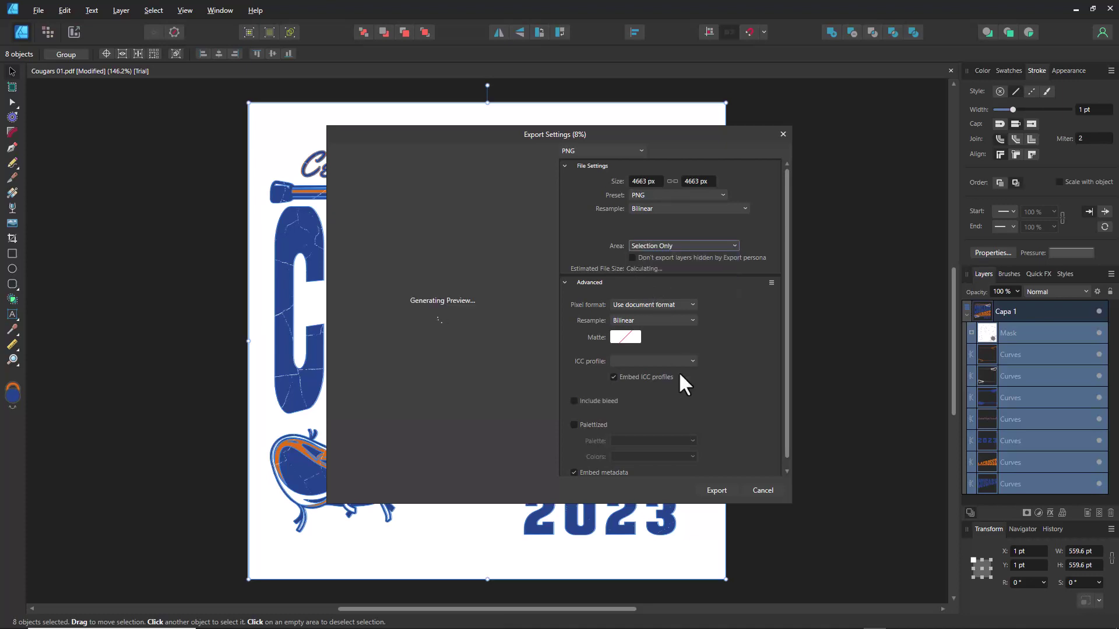
Export the PNG and save it as Cougars 01 in Downloads.
left_click(718, 491)
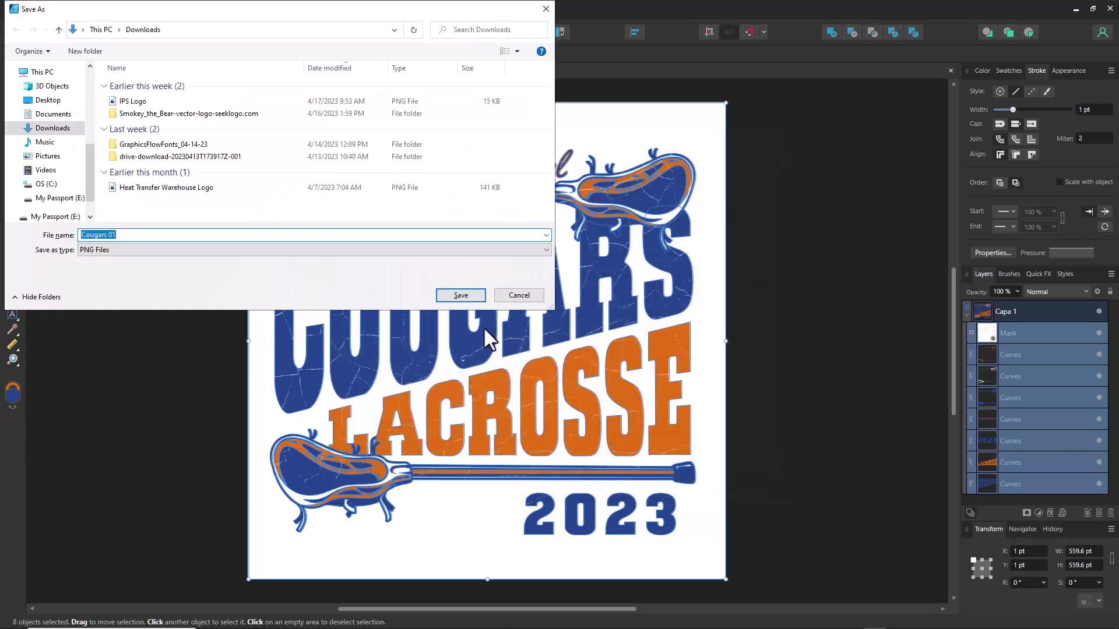
left_click(462, 296)
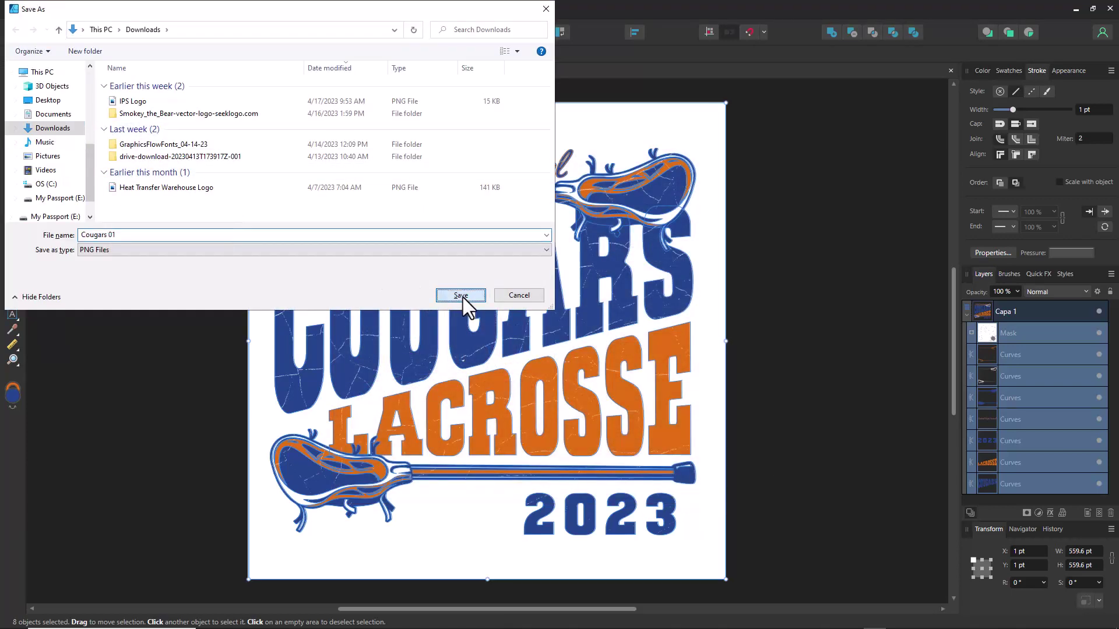